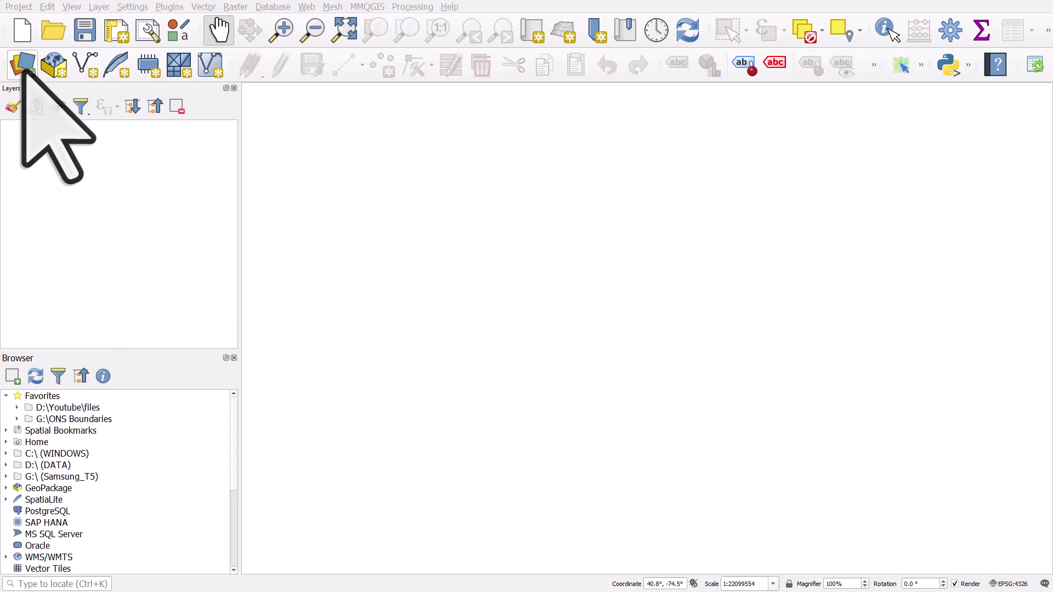
# - Open the Delimited Text data source and select NBA_2004_Shots.csv
pyautogui.click(24, 71)
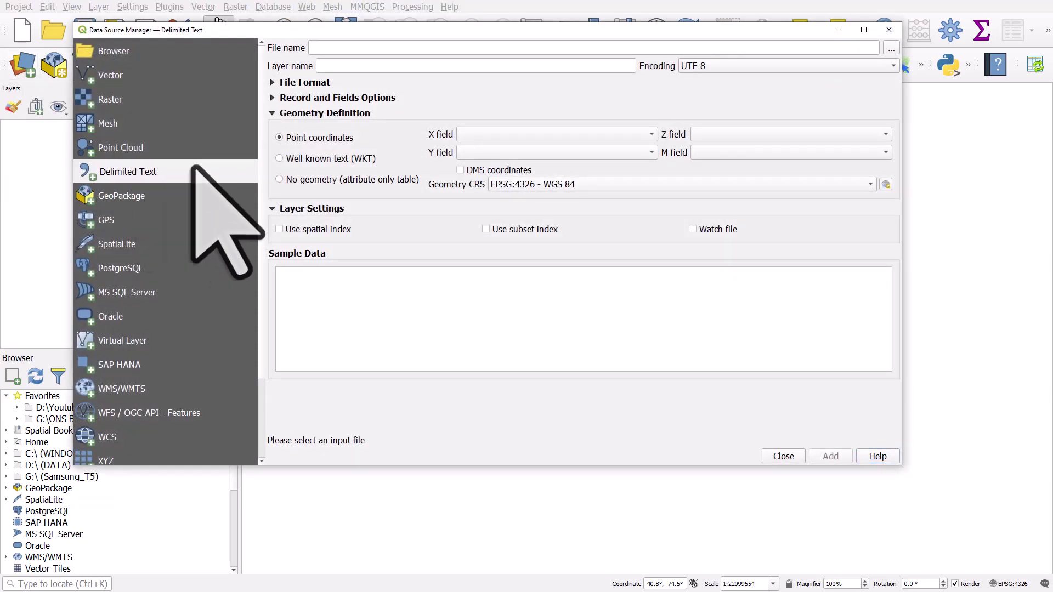
pyautogui.click(890, 48)
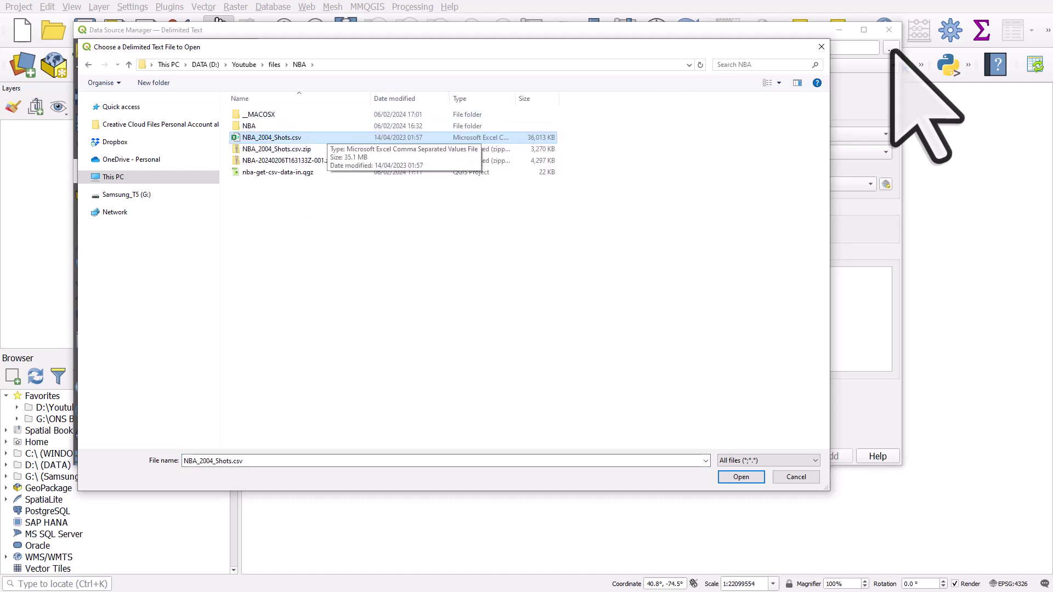
pyautogui.click(741, 477)
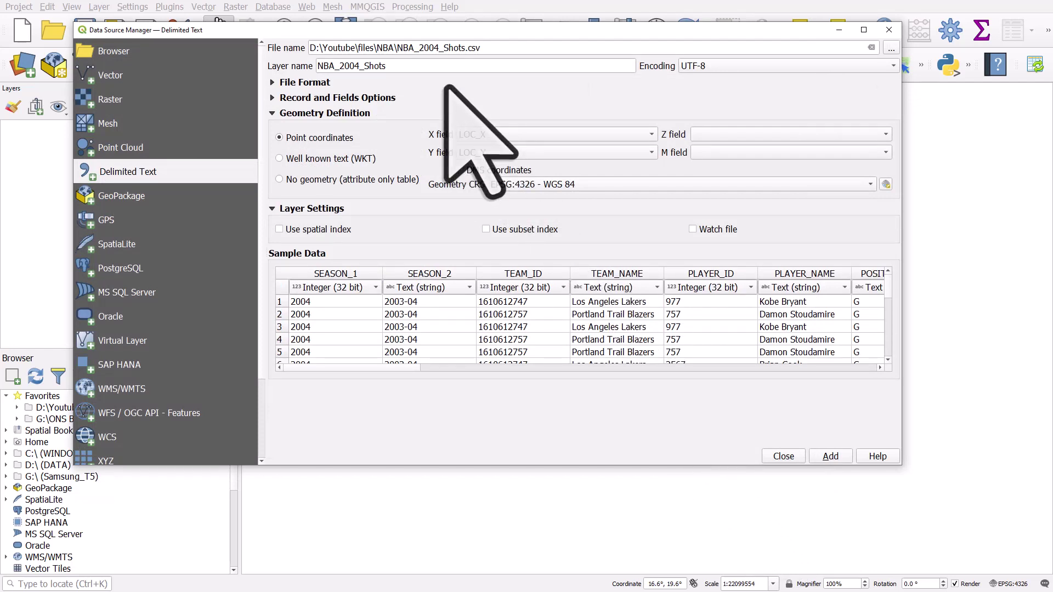
# - Use LOC_X as the X field and LOC_Y as the Y field, then add the point layer
pyautogui.click(496, 137)
pyautogui.click(493, 304)
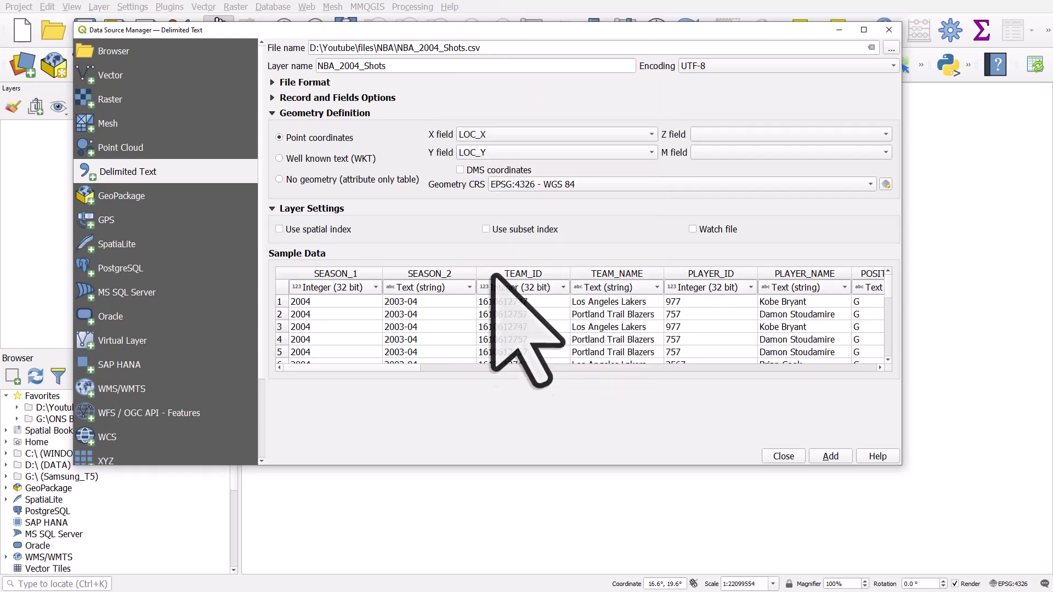
pyautogui.click(482, 153)
pyautogui.click(485, 319)
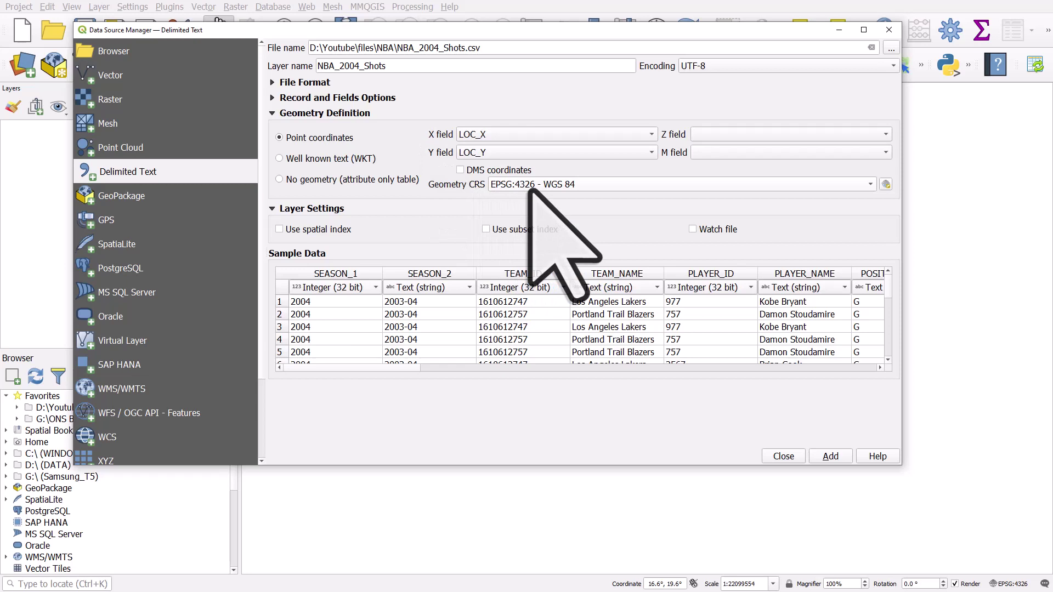
pyautogui.moveTo(414, 367); pyautogui.dragTo(499, 372)
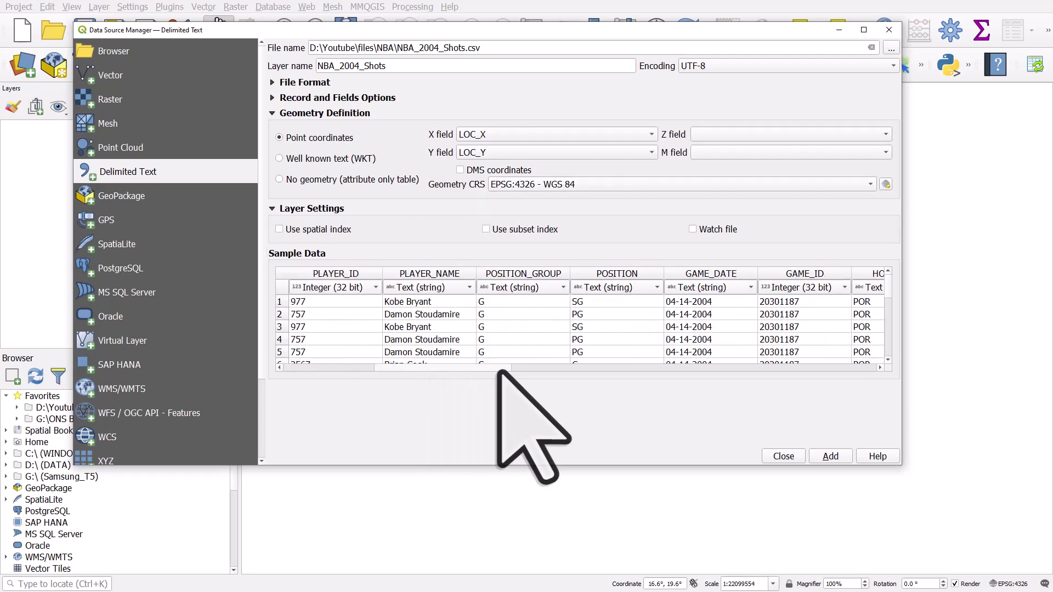
pyautogui.click(744, 288)
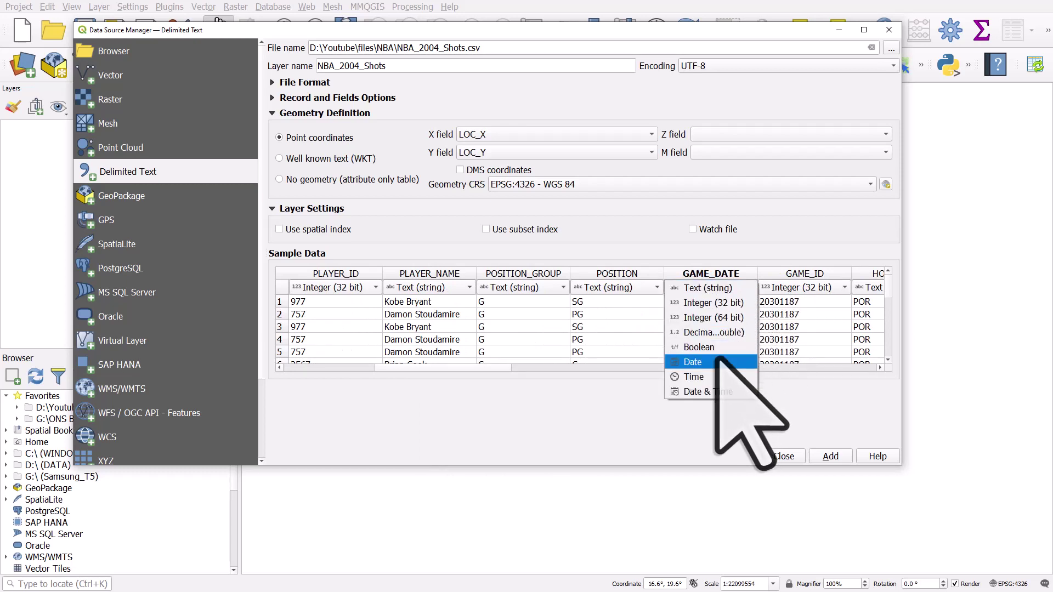
pyautogui.click(710, 258)
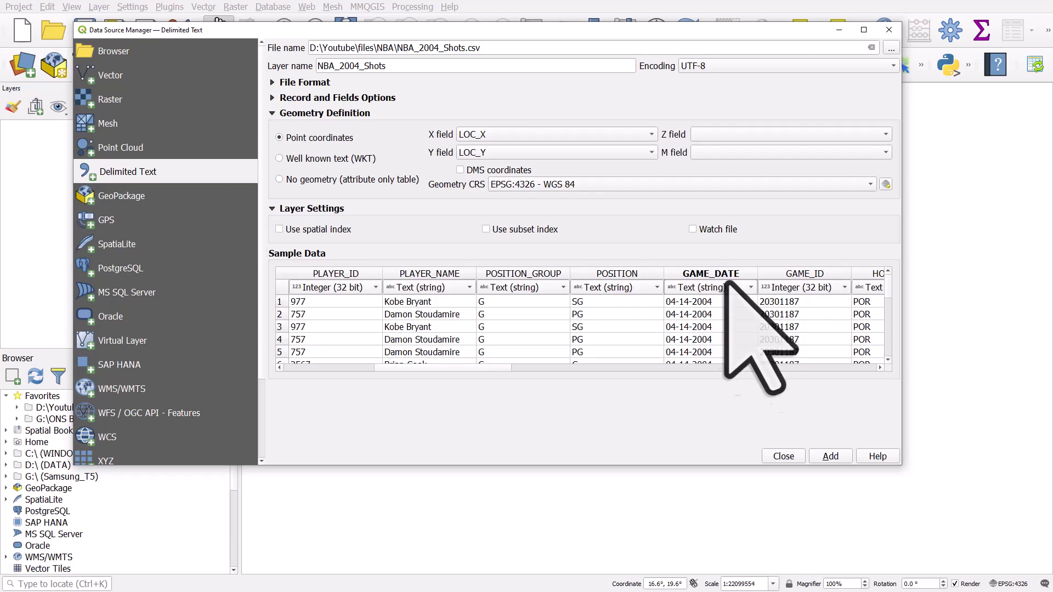
pyautogui.click(837, 456)
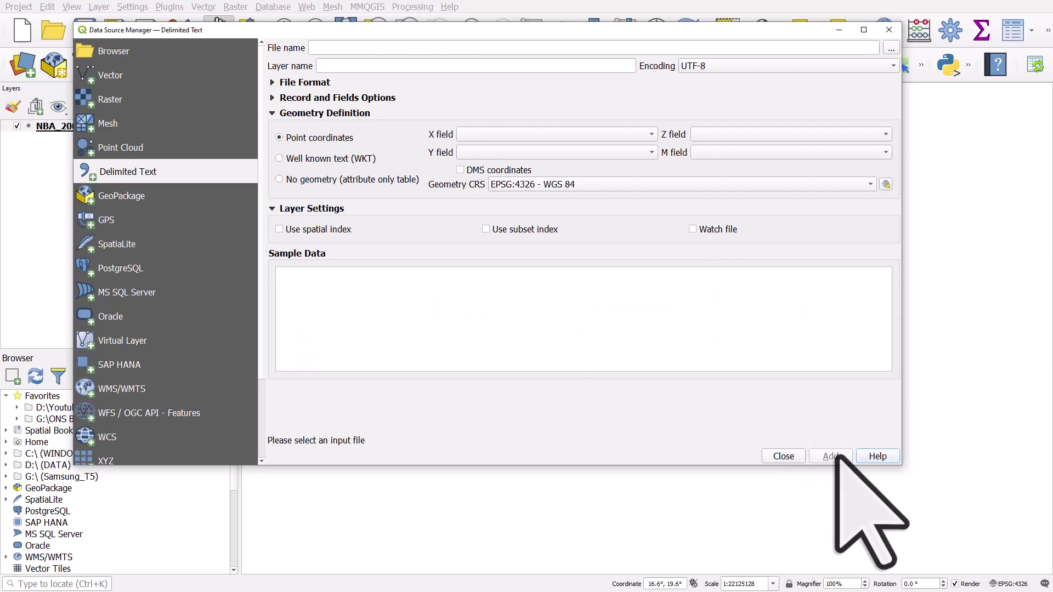
# - Show the shot points on the map, then open and close the NBA_2004_Shots attribute table (189,803 records)
pyautogui.click(784, 456)
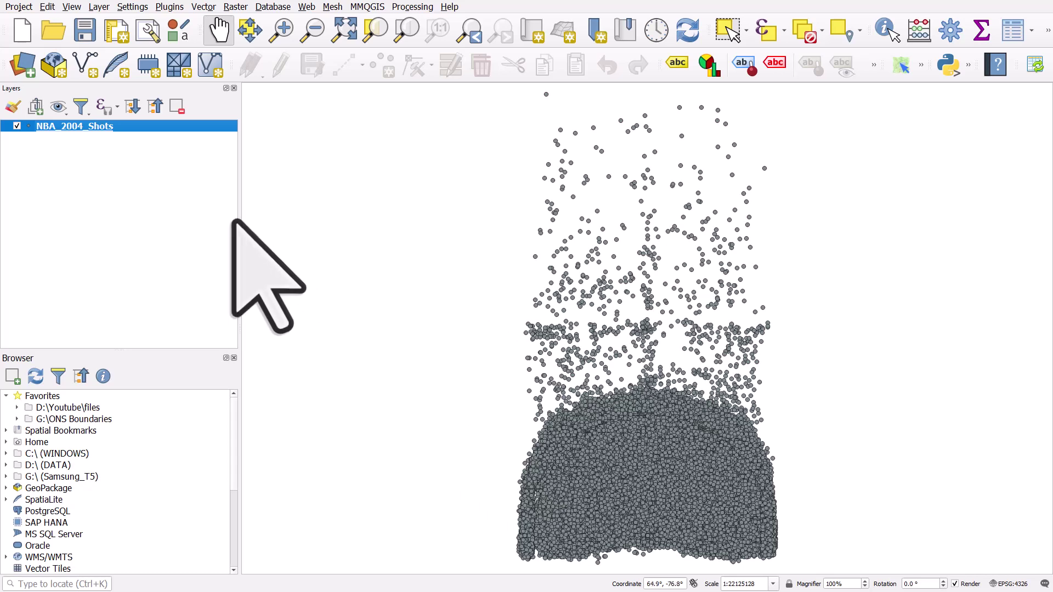
pyautogui.rightClick(103, 127)
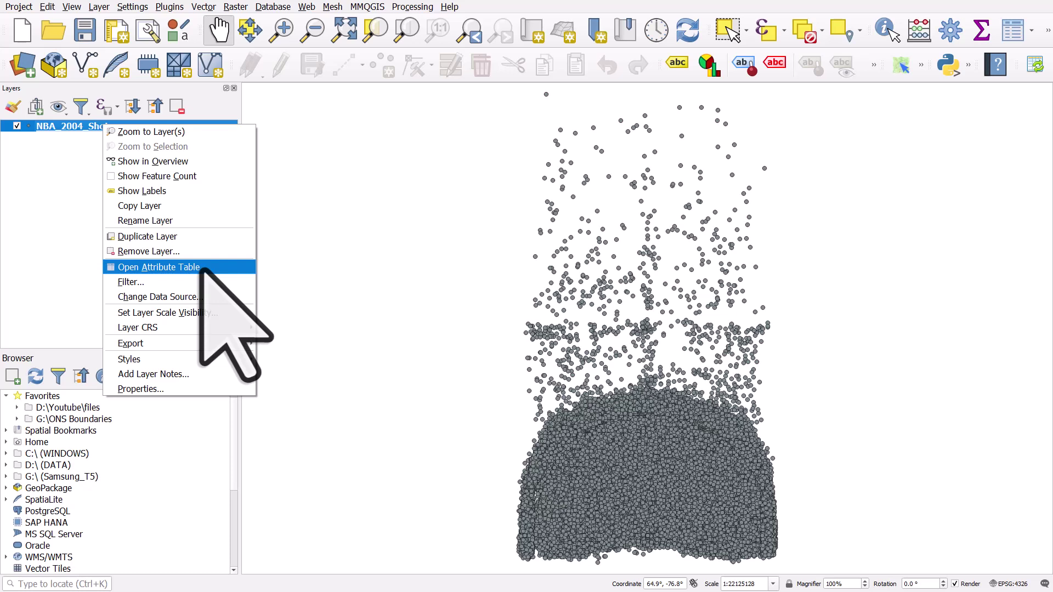
pyautogui.click(202, 267)
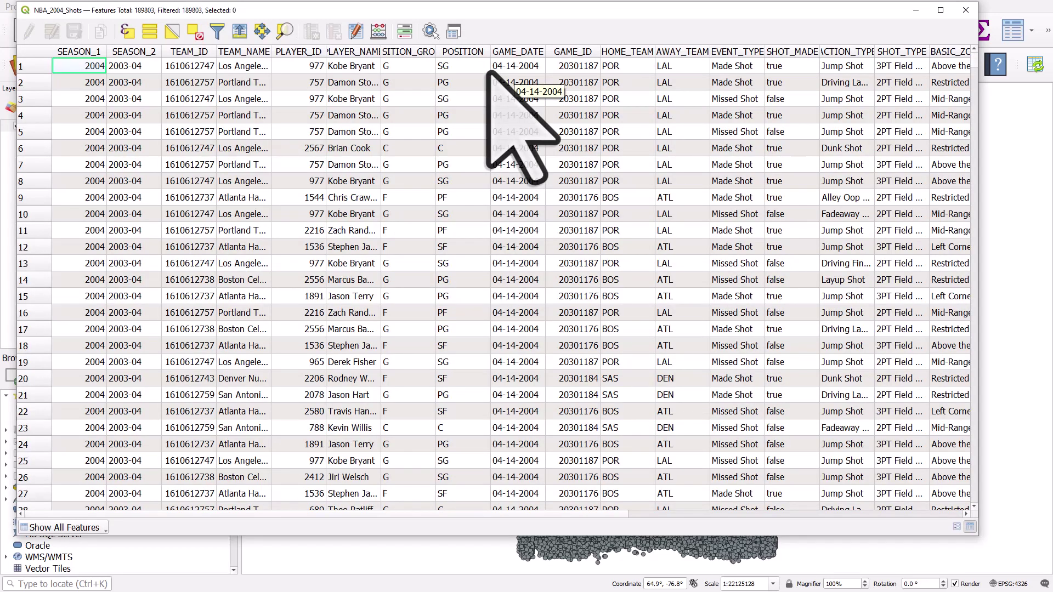
pyautogui.click(966, 11)
# - Open the Query Builder for the shots layer and insert the GAME_DATE field
pyautogui.rightClick(101, 128)
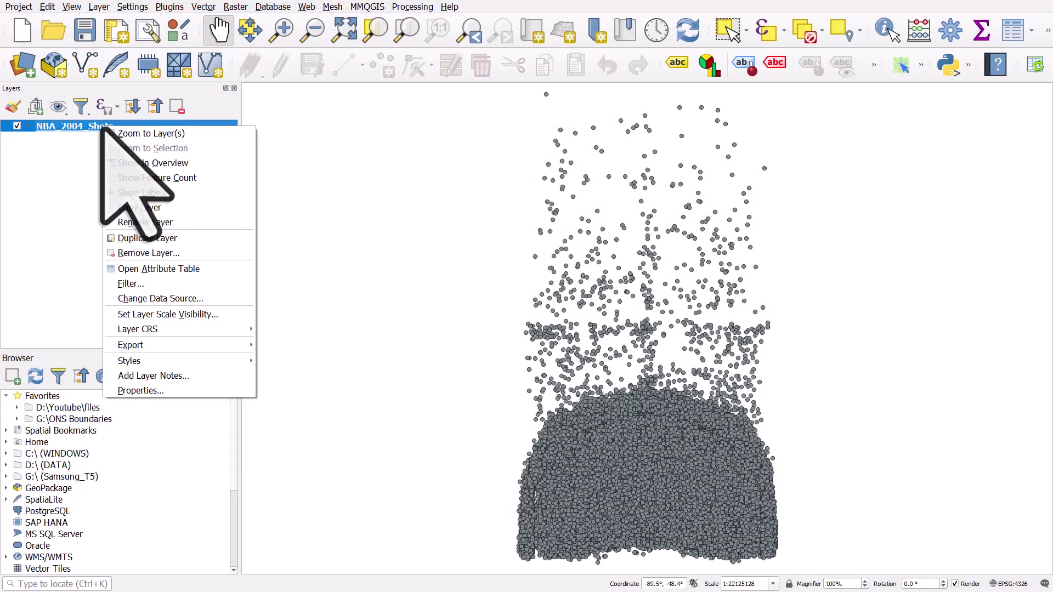
pyautogui.click(159, 283)
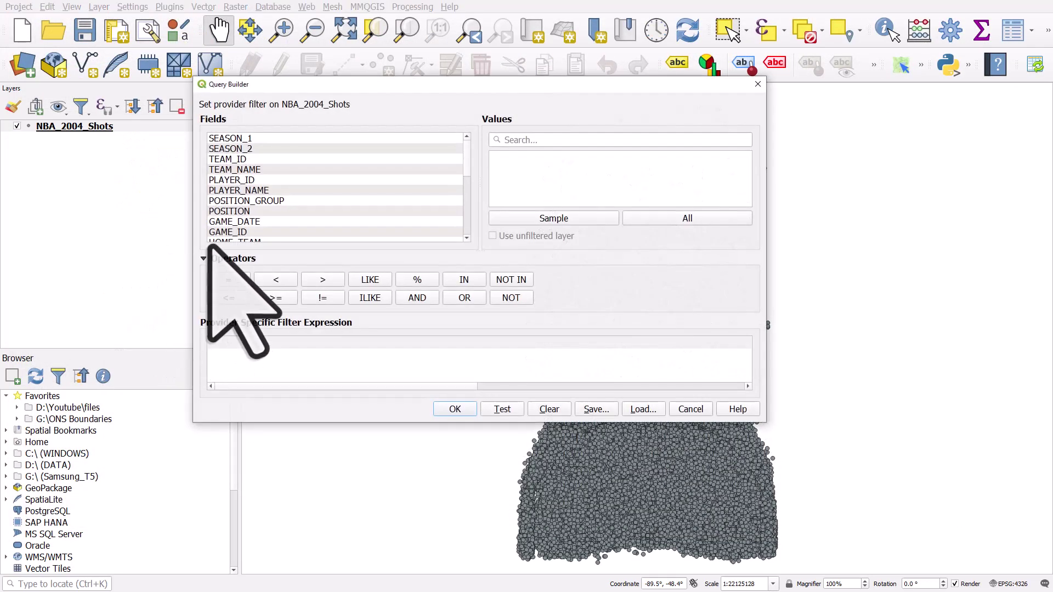
pyautogui.click(239, 221)
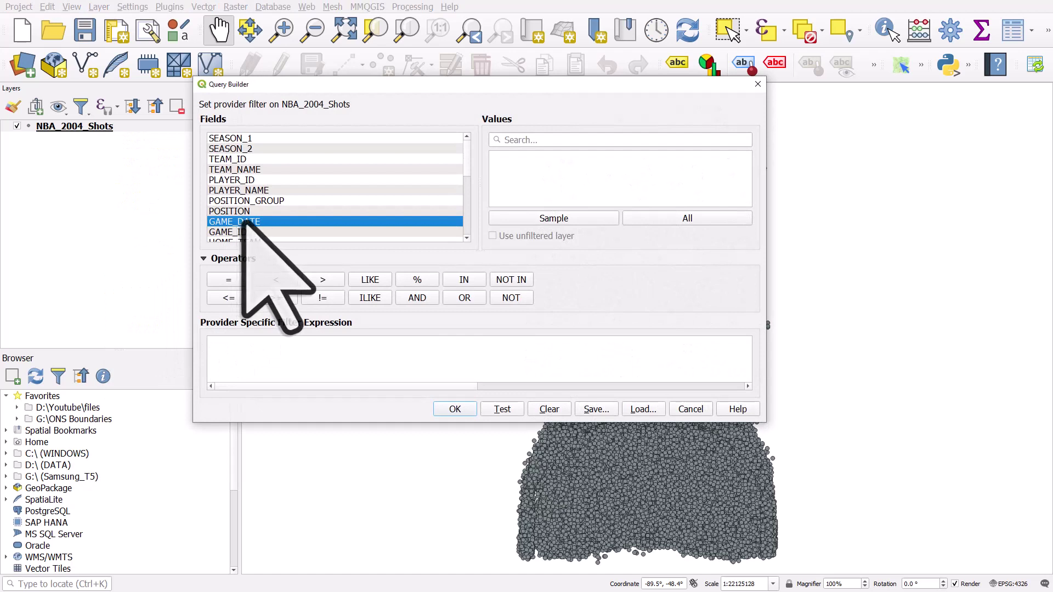
pyautogui.doubleClick(242, 222)
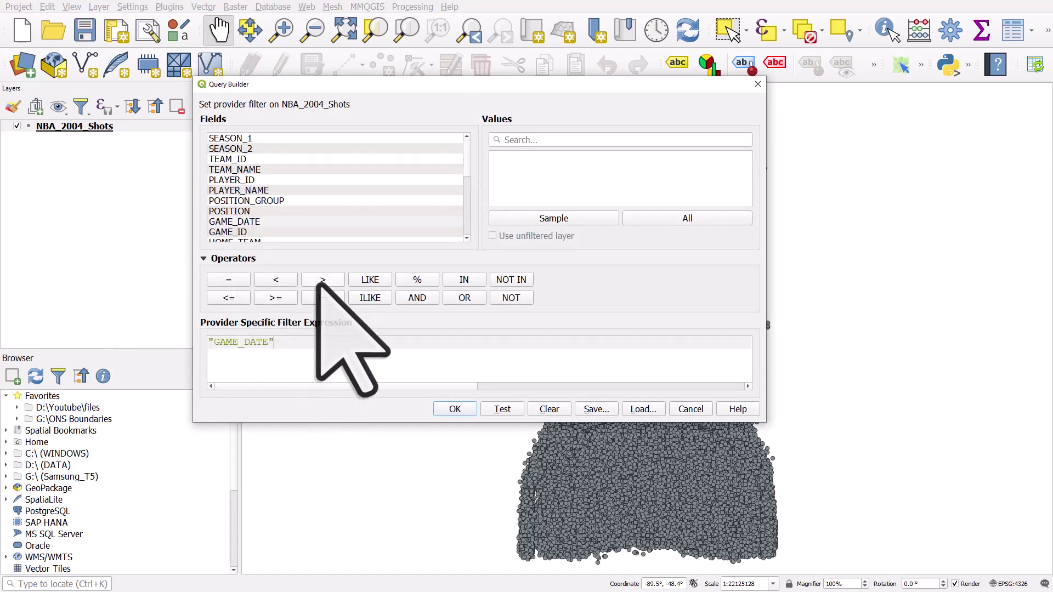
# - Complete the expression as "GAME_DATE" > '12-31-2003' using the listed date values
pyautogui.click(643, 222)
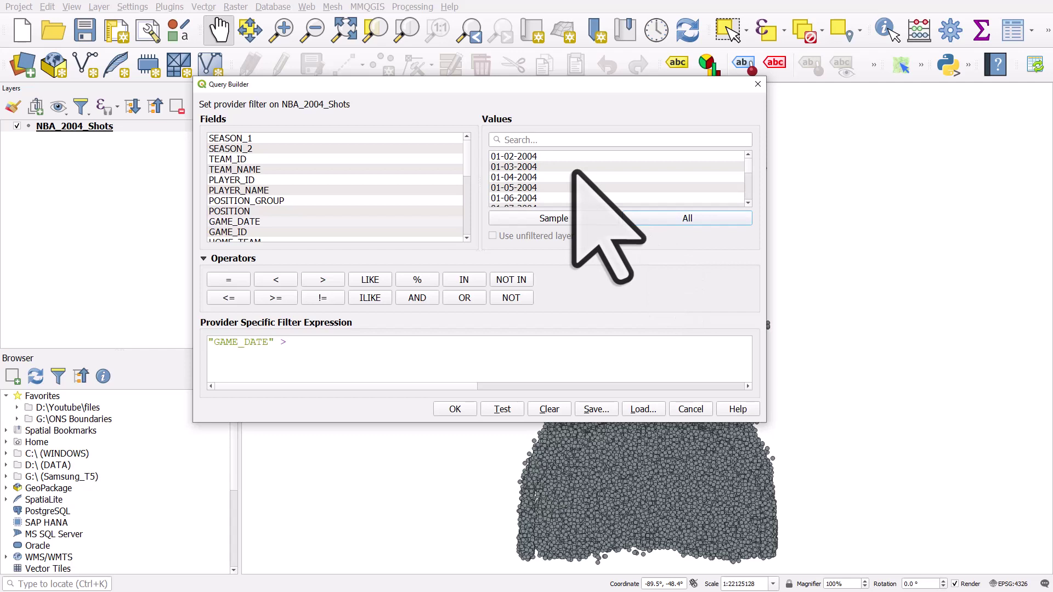
pyautogui.click(497, 157)
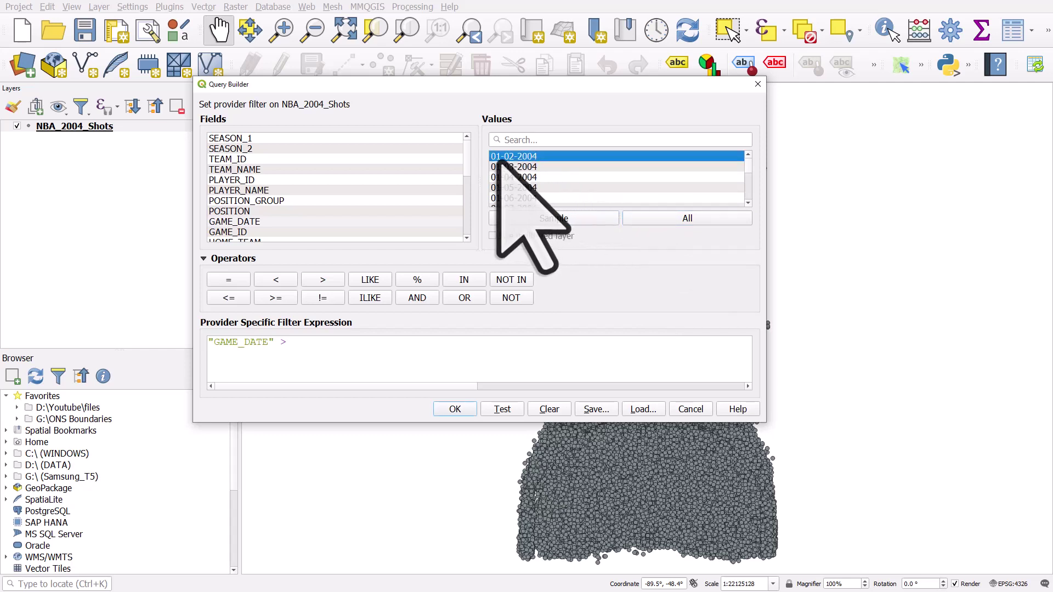
pyautogui.scroll(-10, 499, 162)
pyautogui.scroll(-7, 499, 162)
pyautogui.scroll(-15, 499, 163)
pyautogui.scroll(-6, 499, 162)
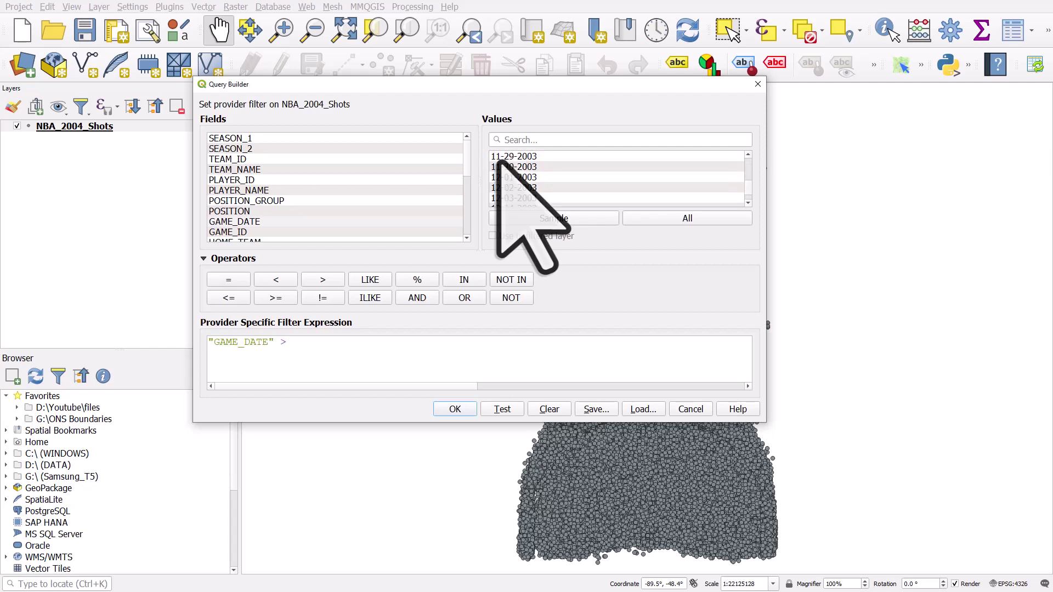
pyautogui.scroll(-9, 733, 179)
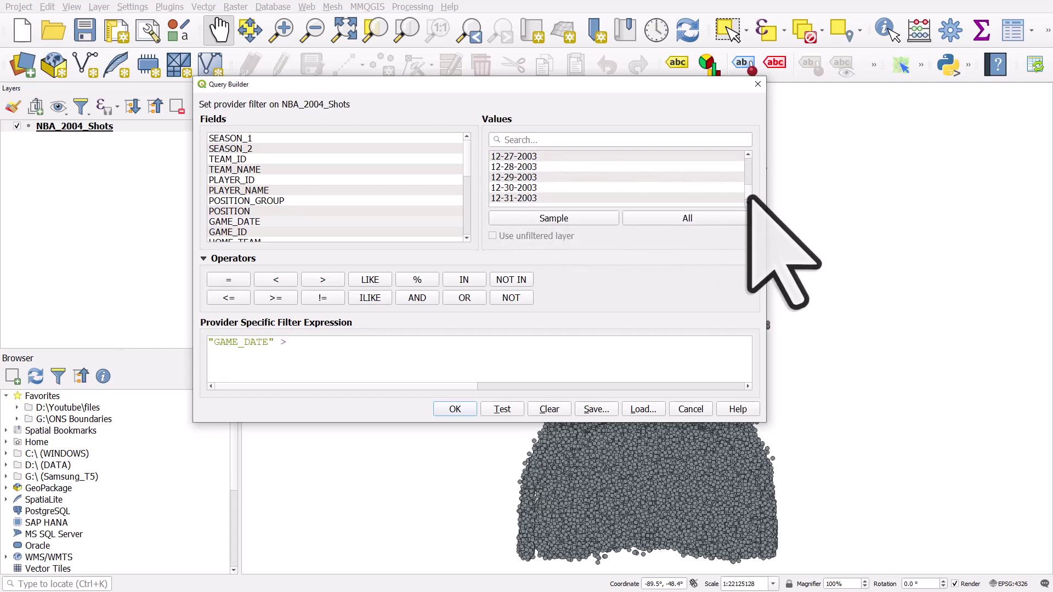
pyautogui.click(328, 357)
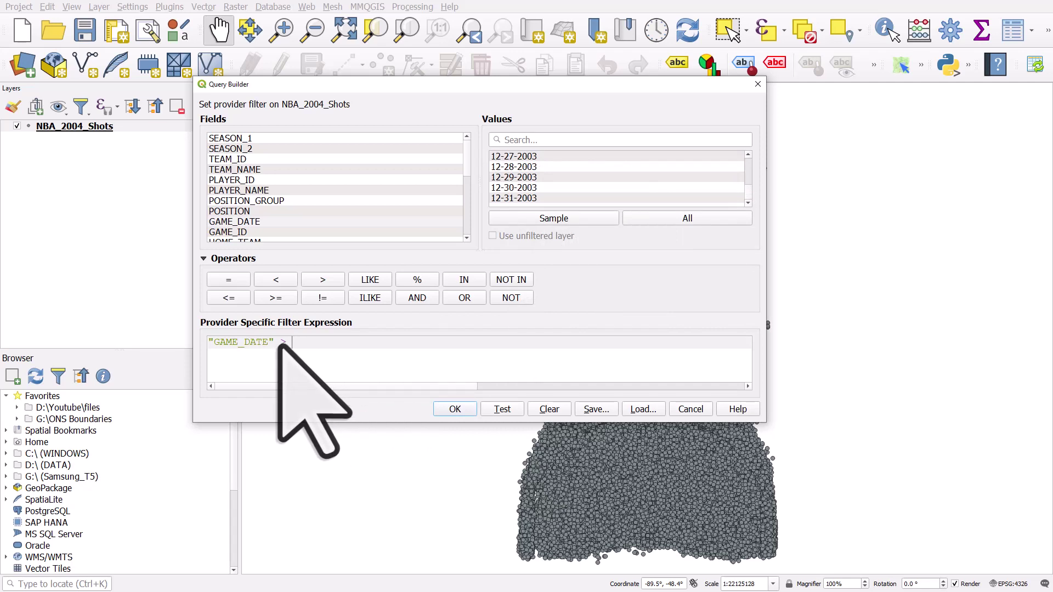
pyautogui.scroll(11, 747, 192)
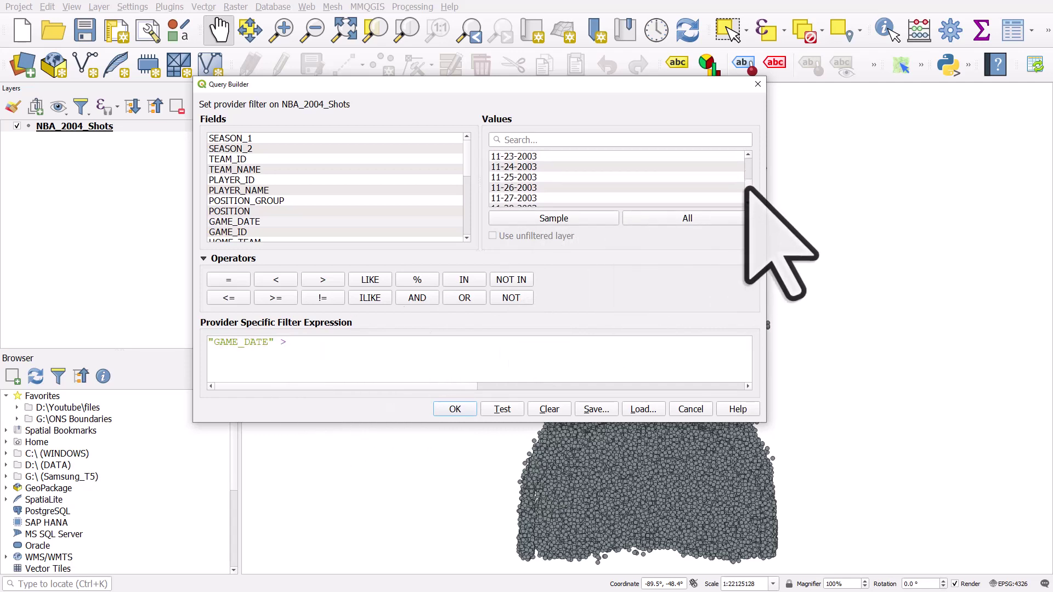
pyautogui.scroll(-3, 542, 185)
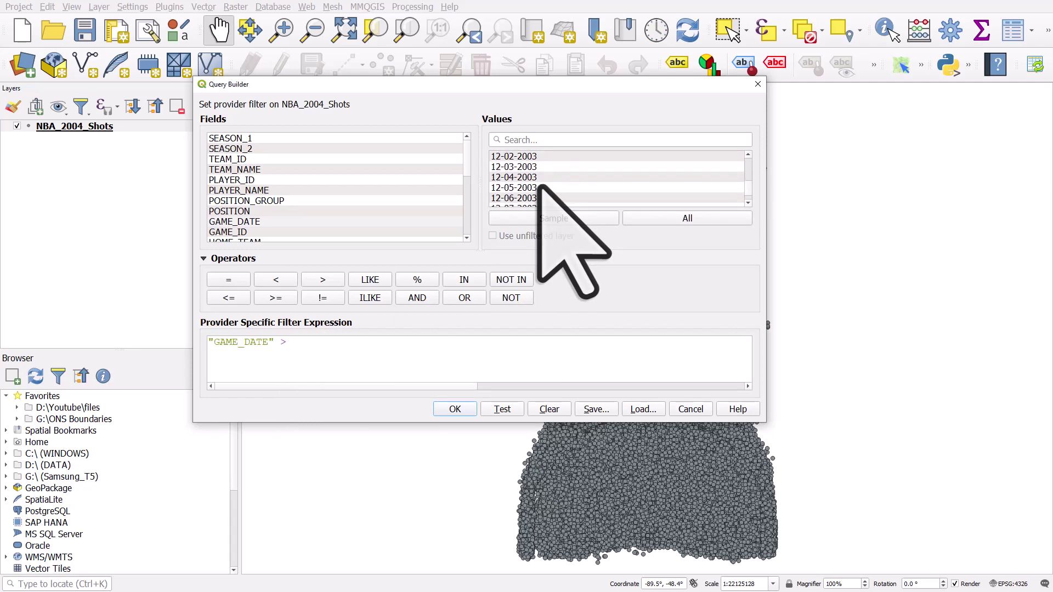
pyautogui.scroll(-8, 543, 185)
pyautogui.doubleClick(551, 198)
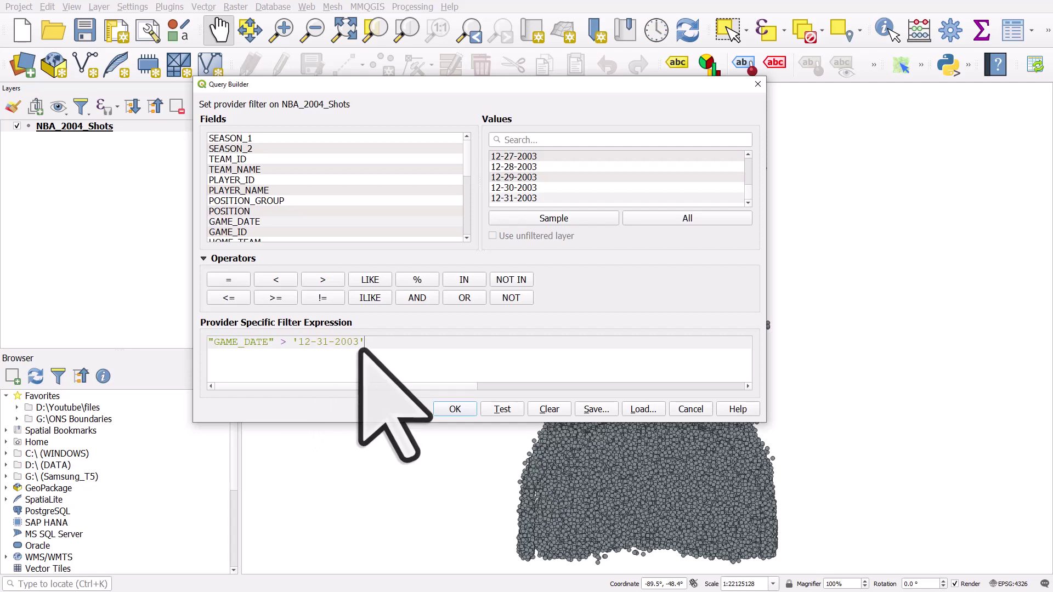
pyautogui.click(462, 411)
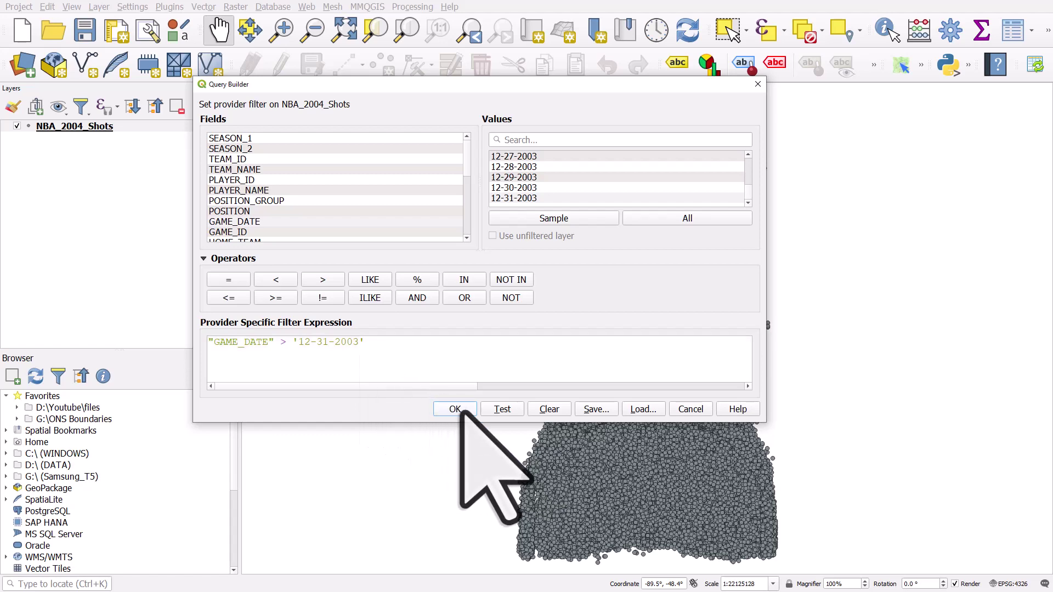
pyautogui.click(463, 411)
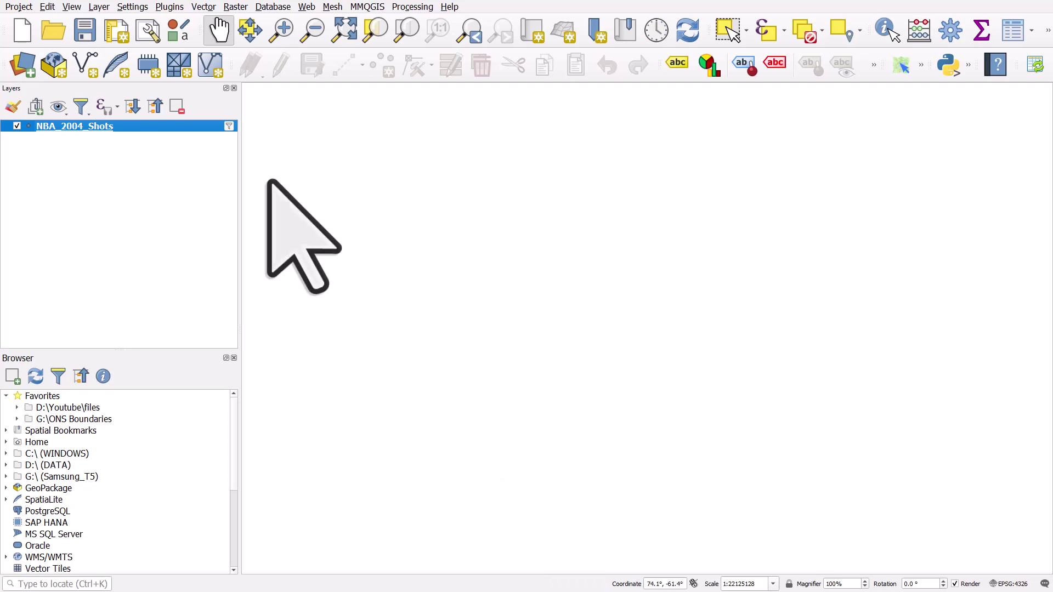
pyautogui.moveTo(228, 129)
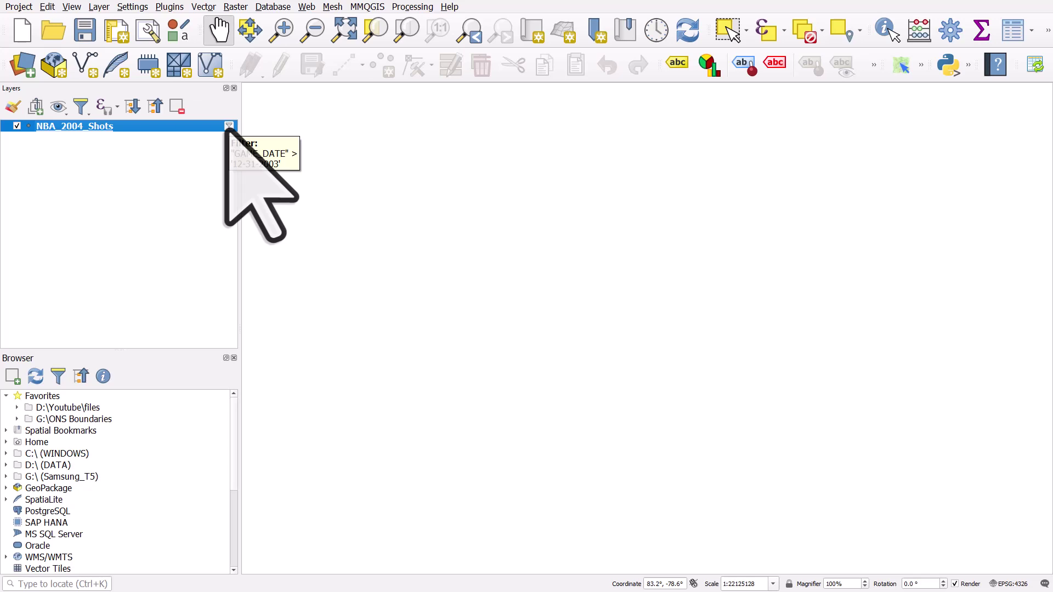
pyautogui.click(229, 127)
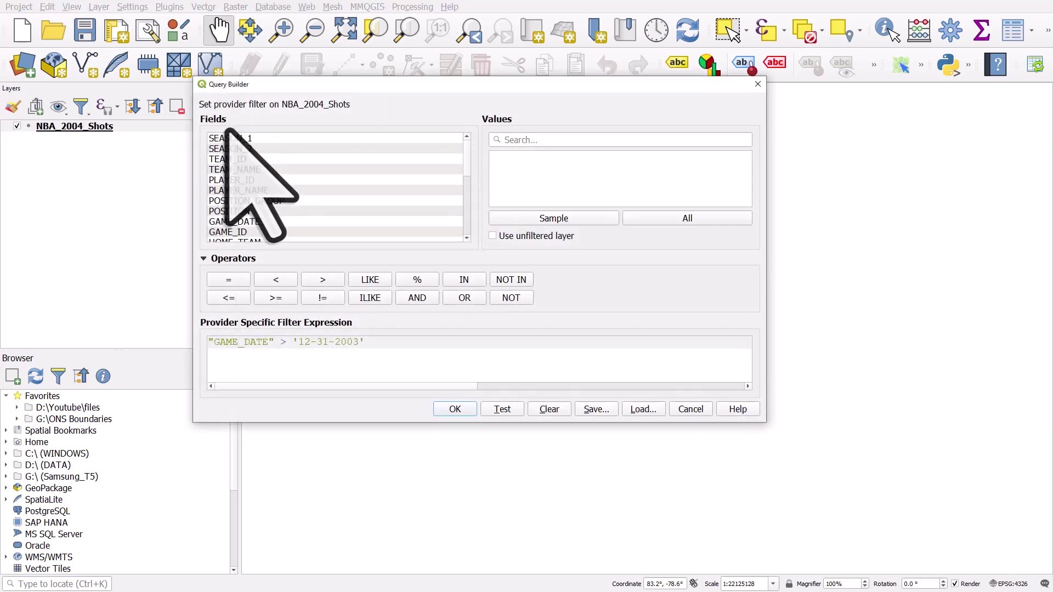
pyautogui.press('Return')
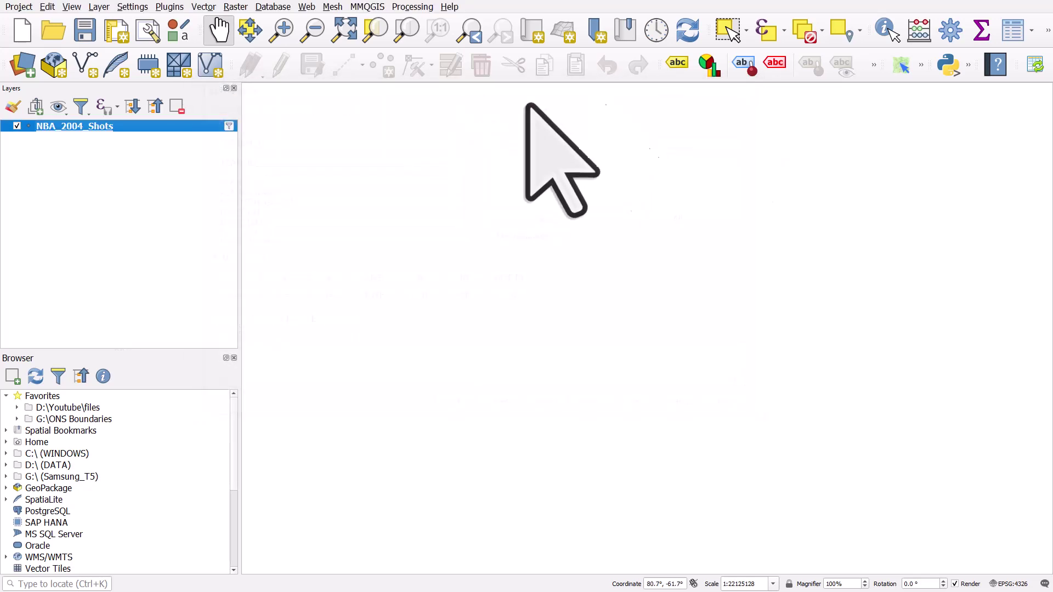
pyautogui.click(228, 126)
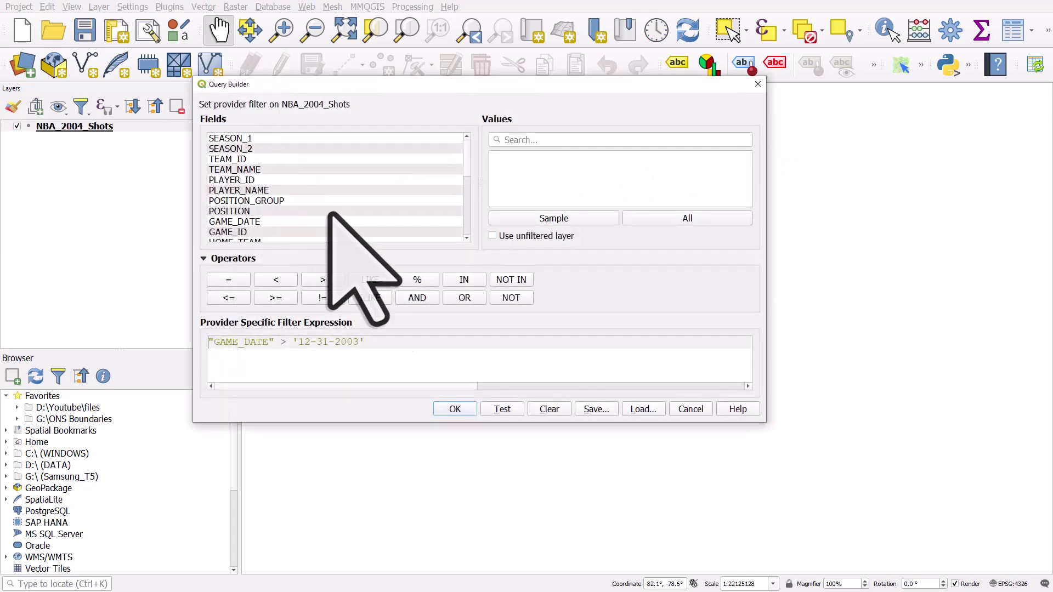
pyautogui.click(455, 410)
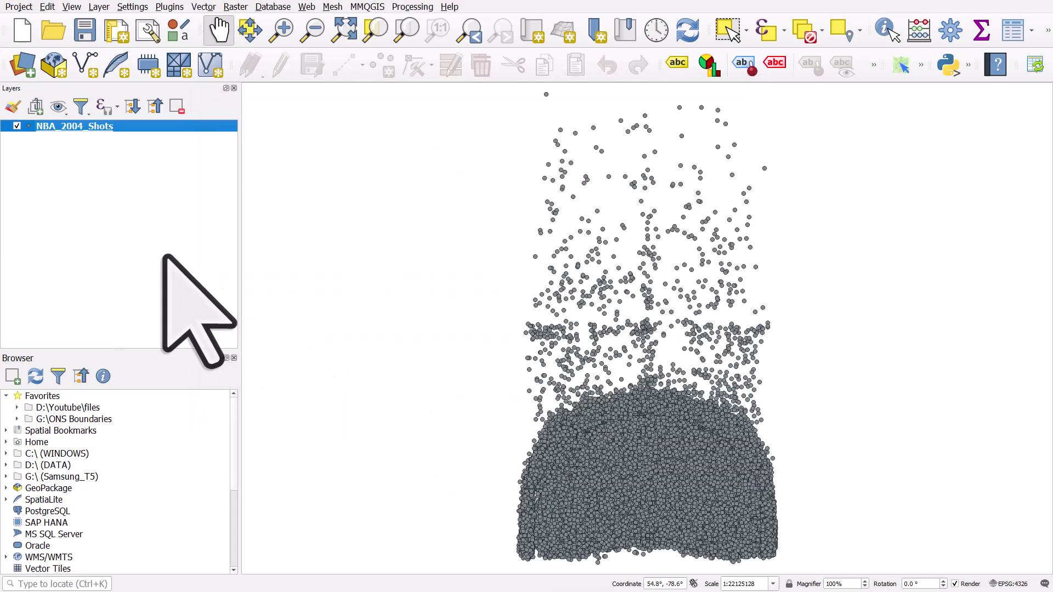
pyautogui.doubleClick(80, 131)
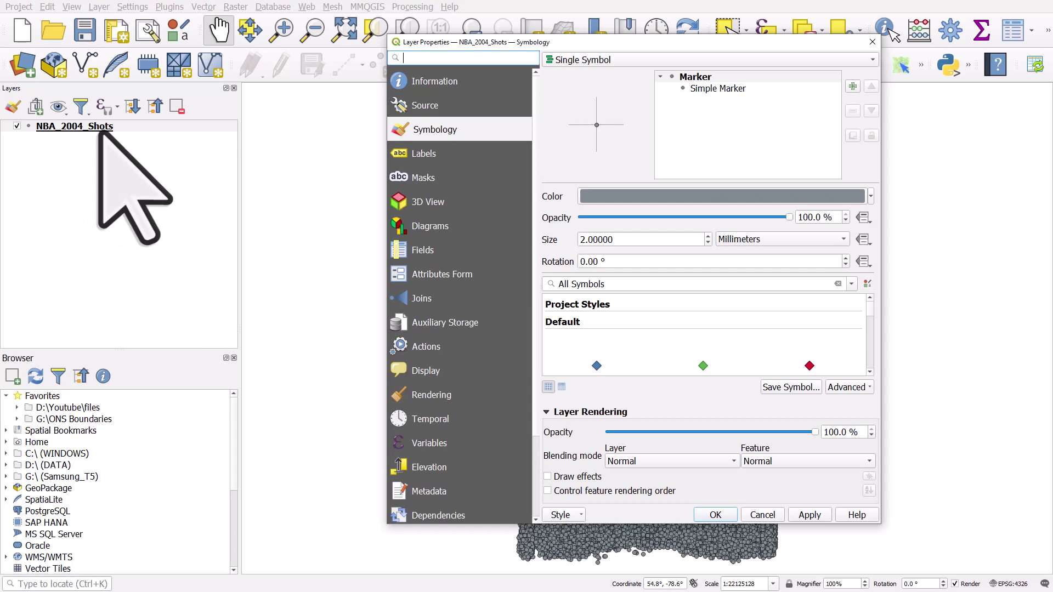
pyautogui.click(419, 250)
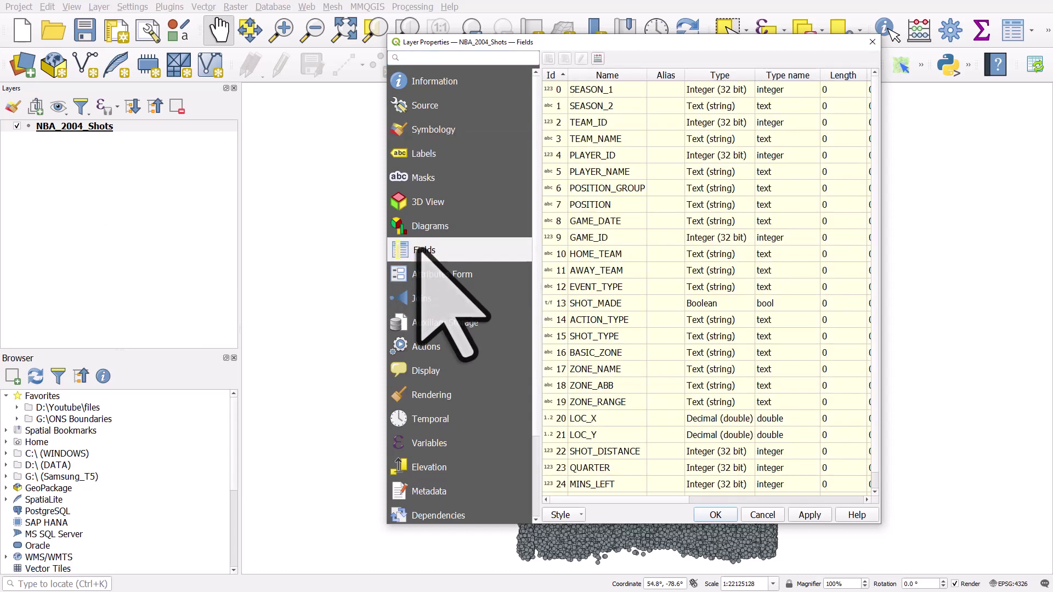
pyautogui.click(568, 222)
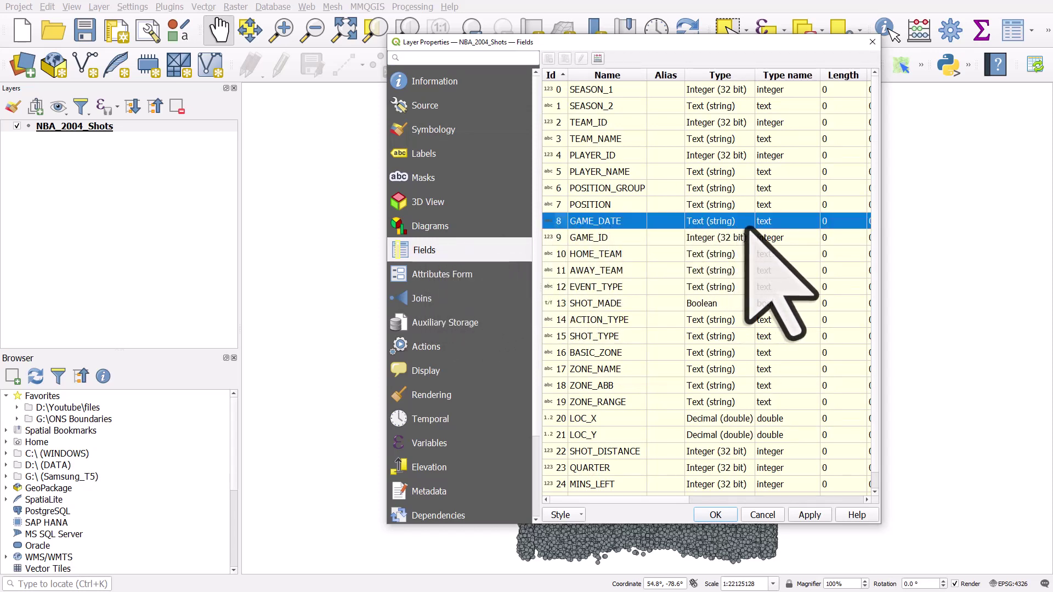
pyautogui.click(872, 42)
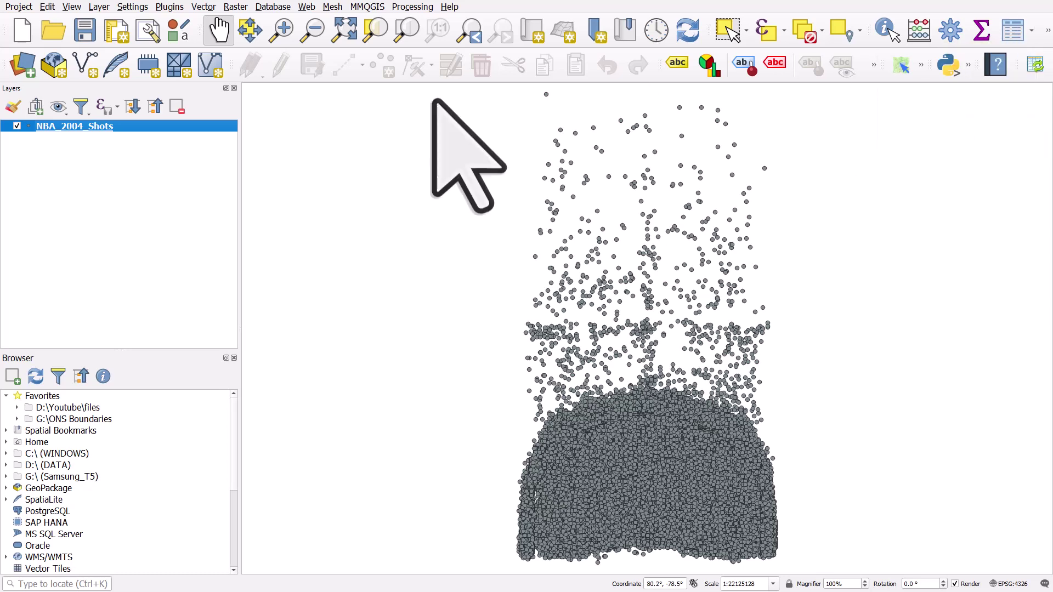
pyautogui.rightClick(193, 126)
# - In the attribute table's Field Calculator, set up a new Date field named DATE_FORMAT
pyautogui.click(236, 269)
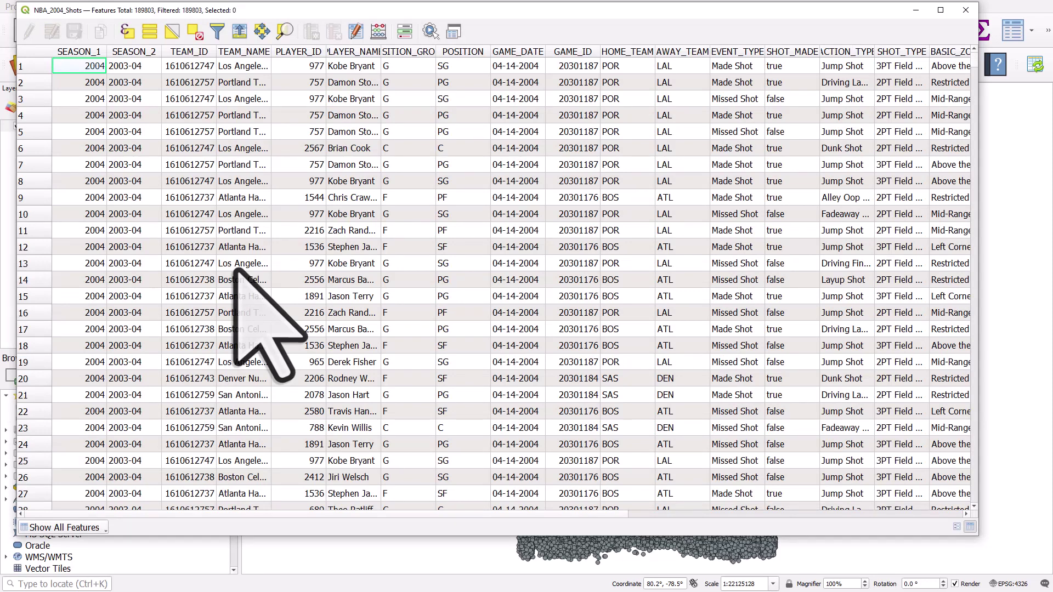
pyautogui.click(378, 32)
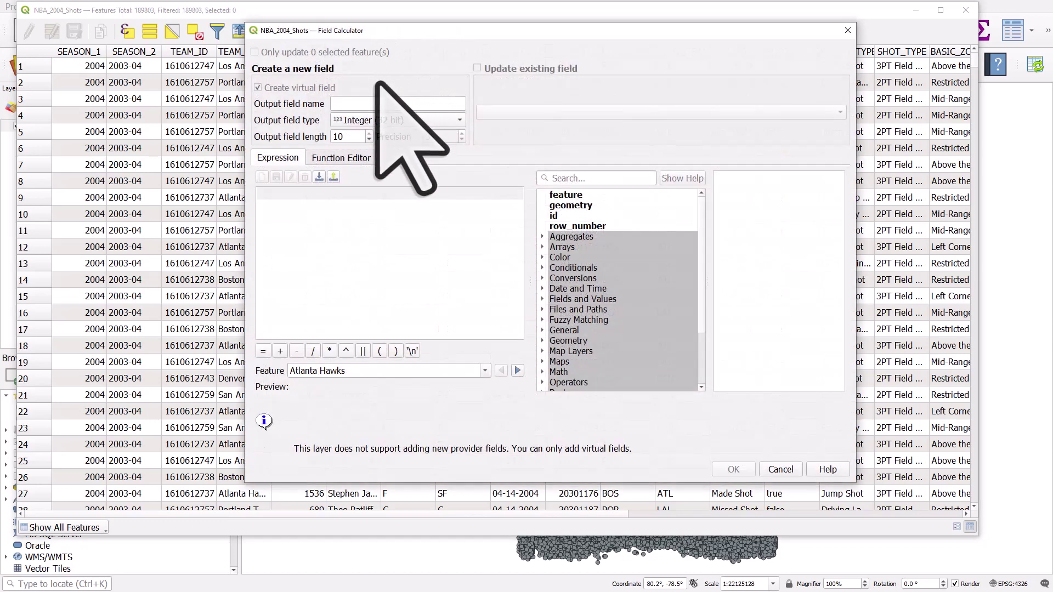
pyautogui.click(351, 104)
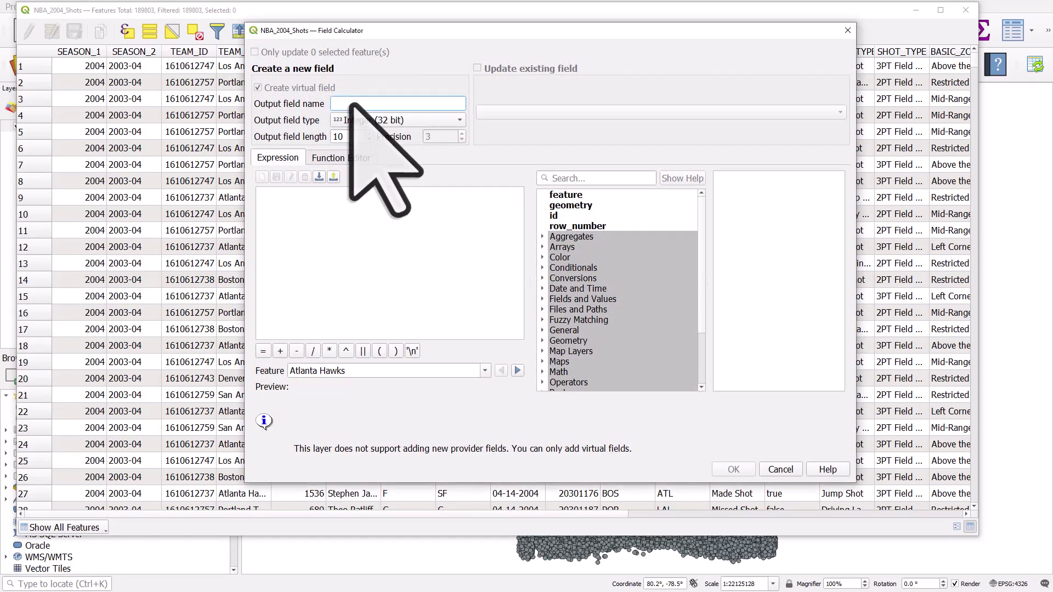
pyautogui.write('DATE_FORMAT')
pyautogui.click(355, 118)
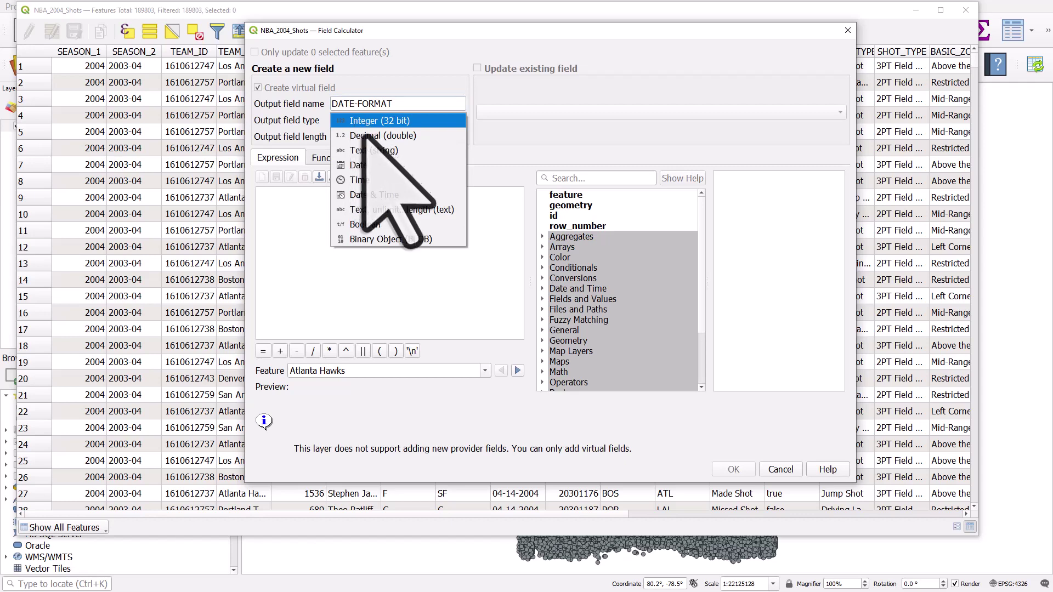
pyautogui.click(378, 163)
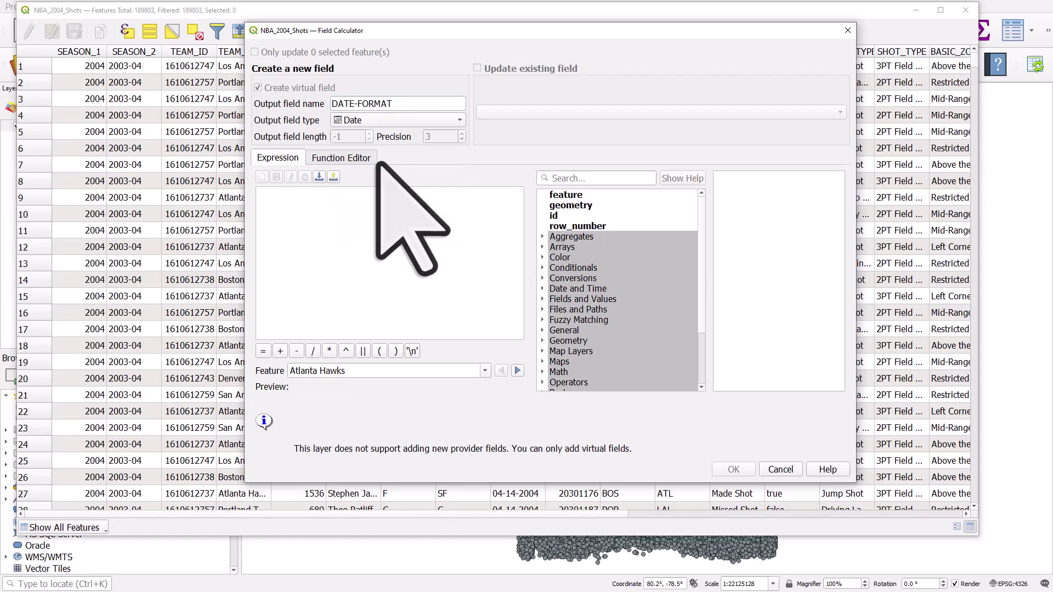
pyautogui.moveTo(504, 35); pyautogui.dragTo(490, 102)
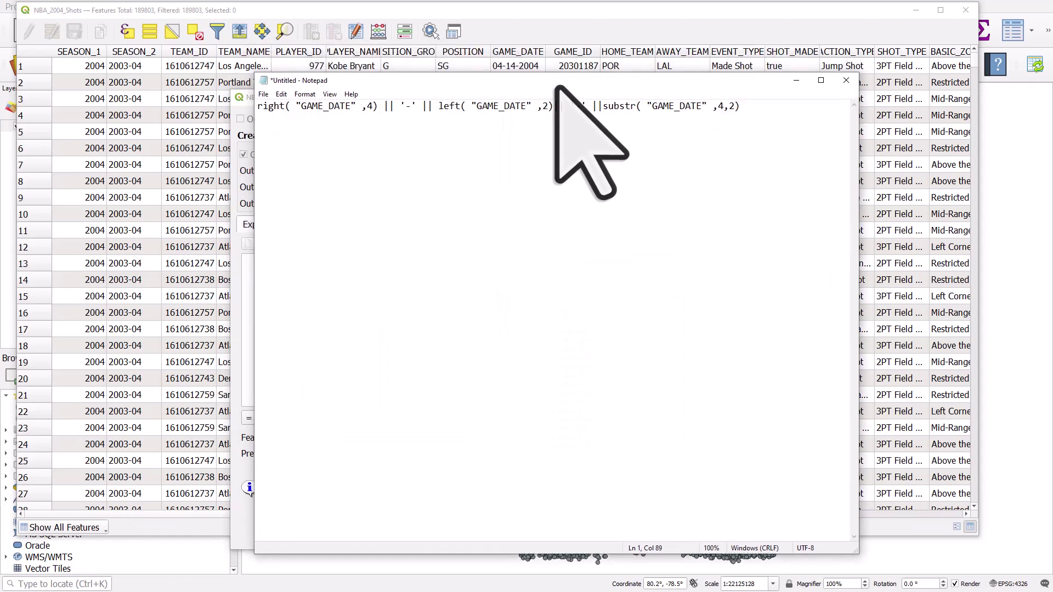
# - Paste the right/left/substr GAME_DATE expression and review its year, month and day parts
pyautogui.moveTo(747, 106); pyautogui.dragTo(255, 117)
pyautogui.hotkey('ctrl', 'c')
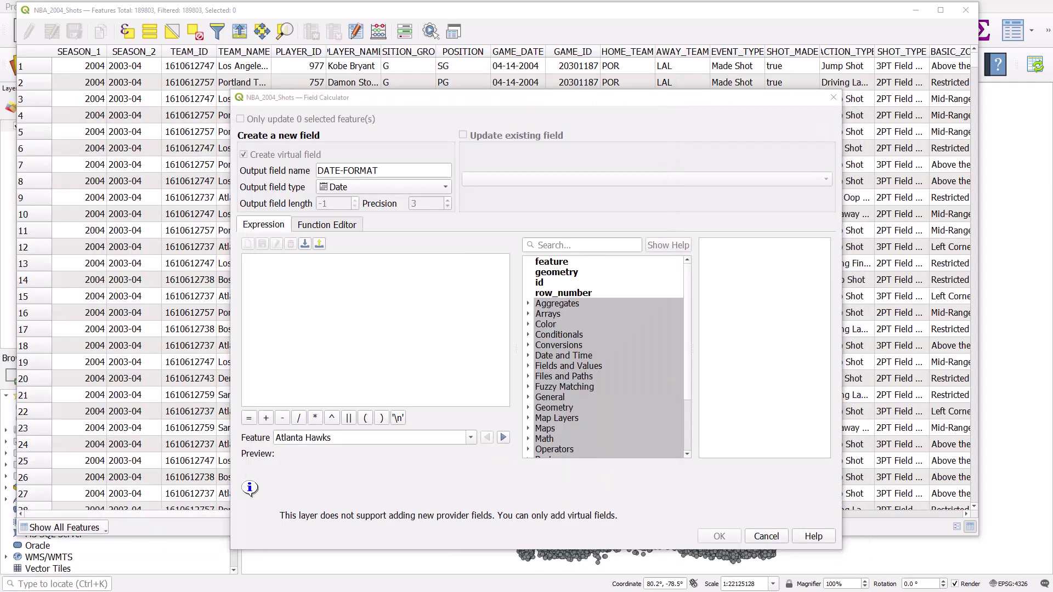
pyautogui.click(353, 266)
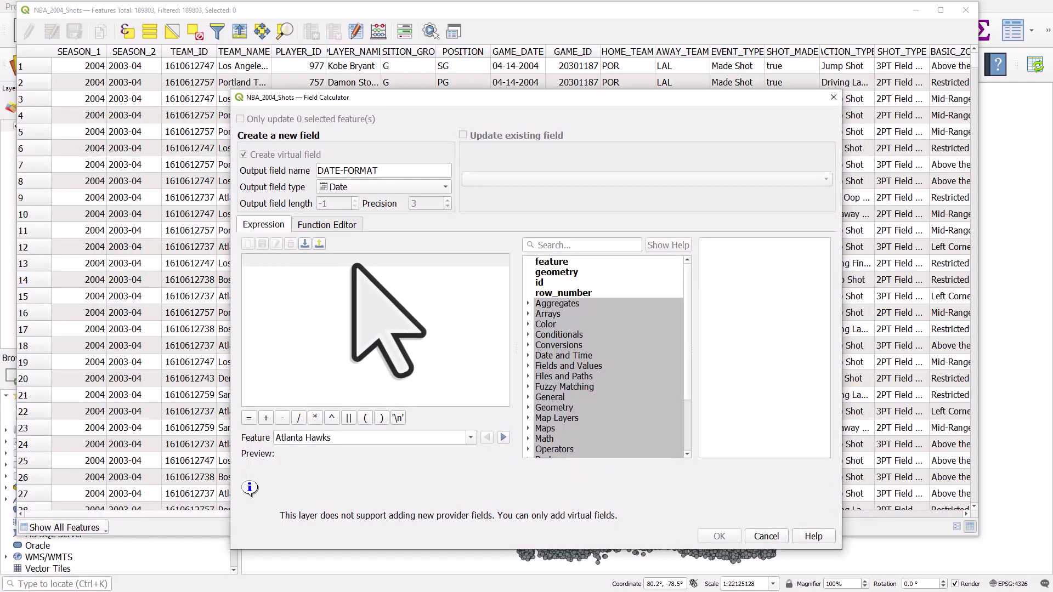
pyautogui.hotkey('ctrl', 'v')
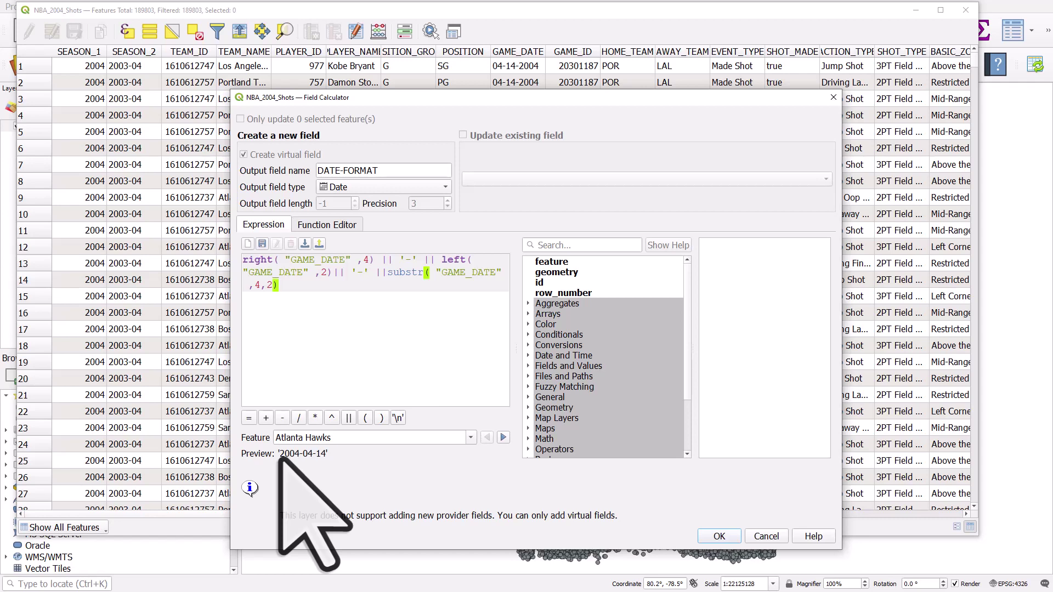
pyautogui.doubleClick(367, 260)
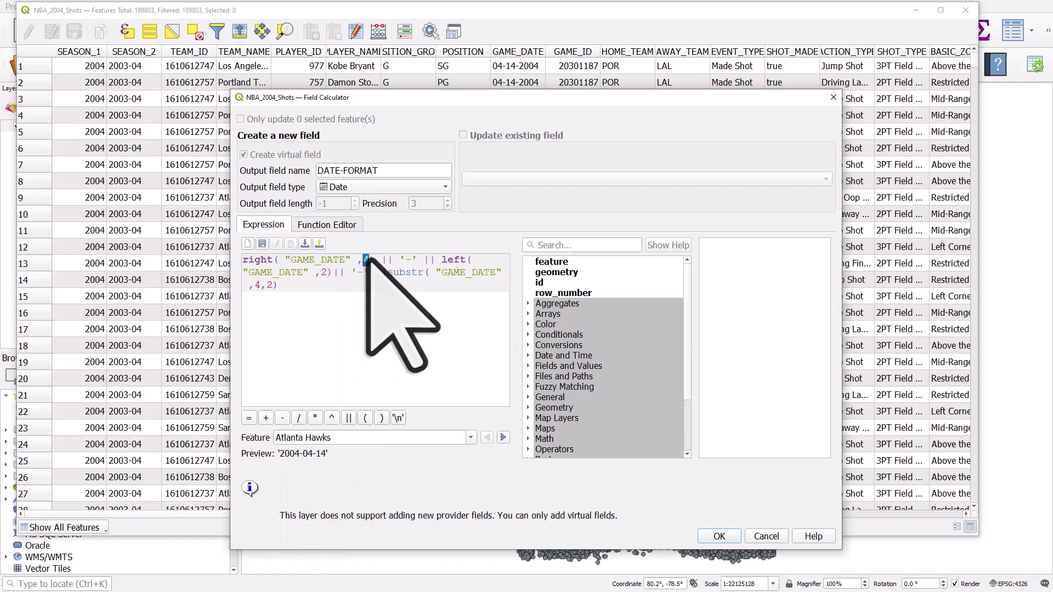
pyautogui.moveTo(351, 259); pyautogui.dragTo(285, 262)
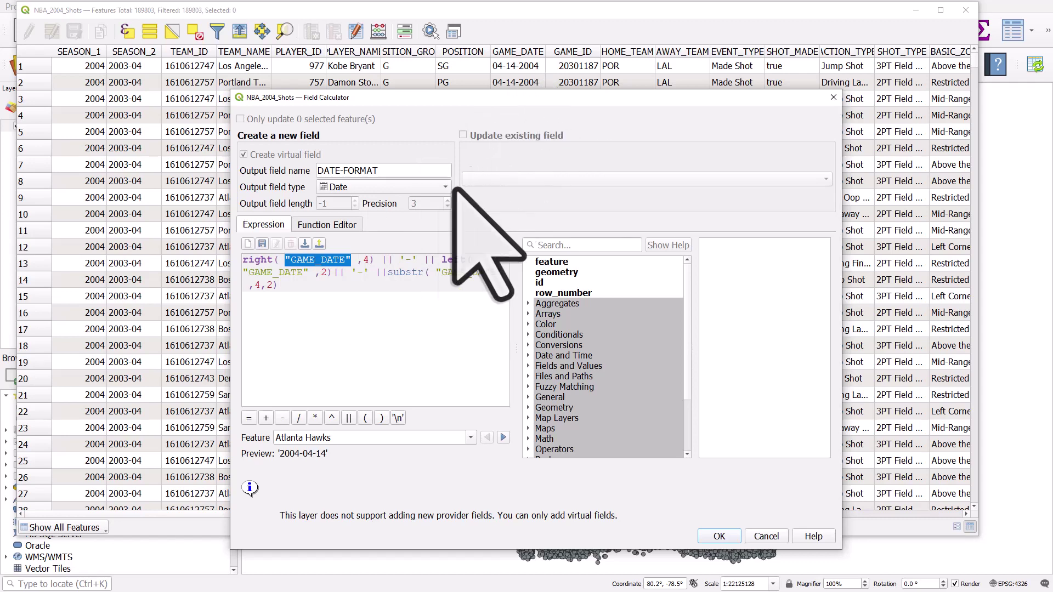
pyautogui.click(406, 276)
pyautogui.moveTo(440, 259); pyautogui.dragTo(333, 273)
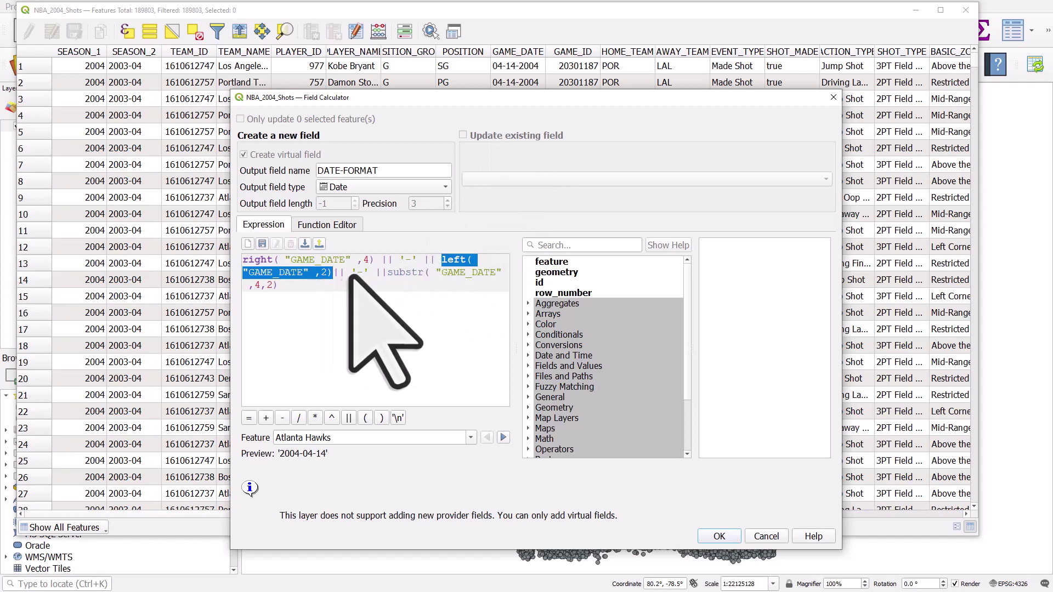
pyautogui.click(321, 278)
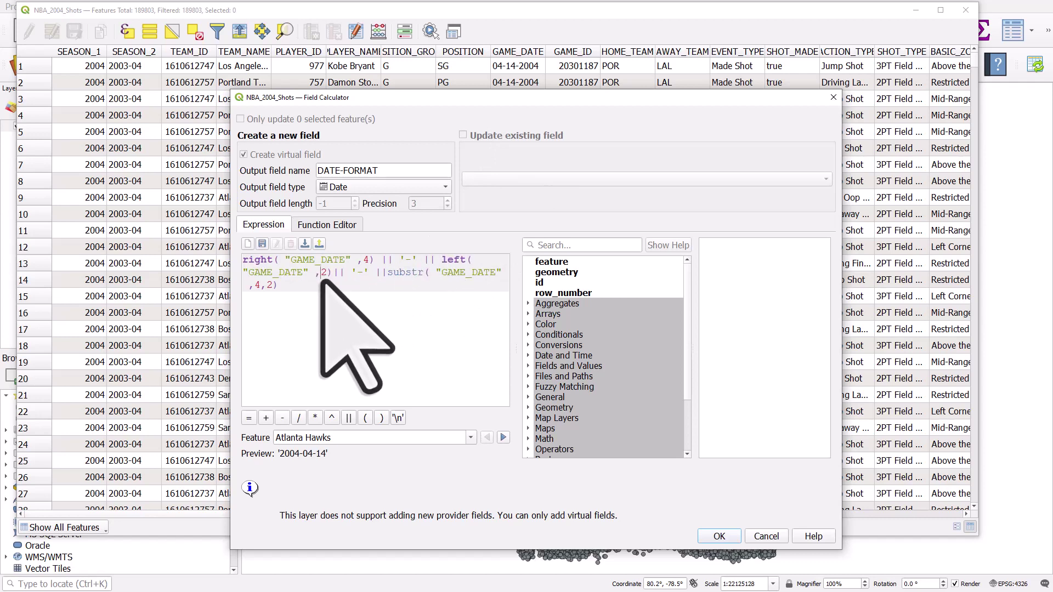
pyautogui.click(386, 272)
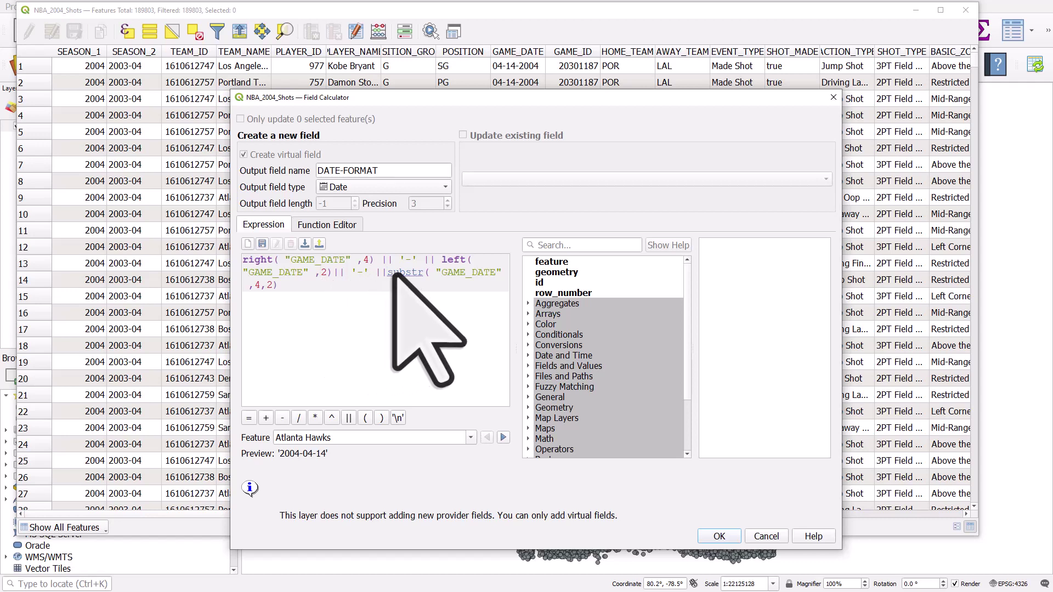
pyautogui.moveTo(436, 272); pyautogui.dragTo(502, 273)
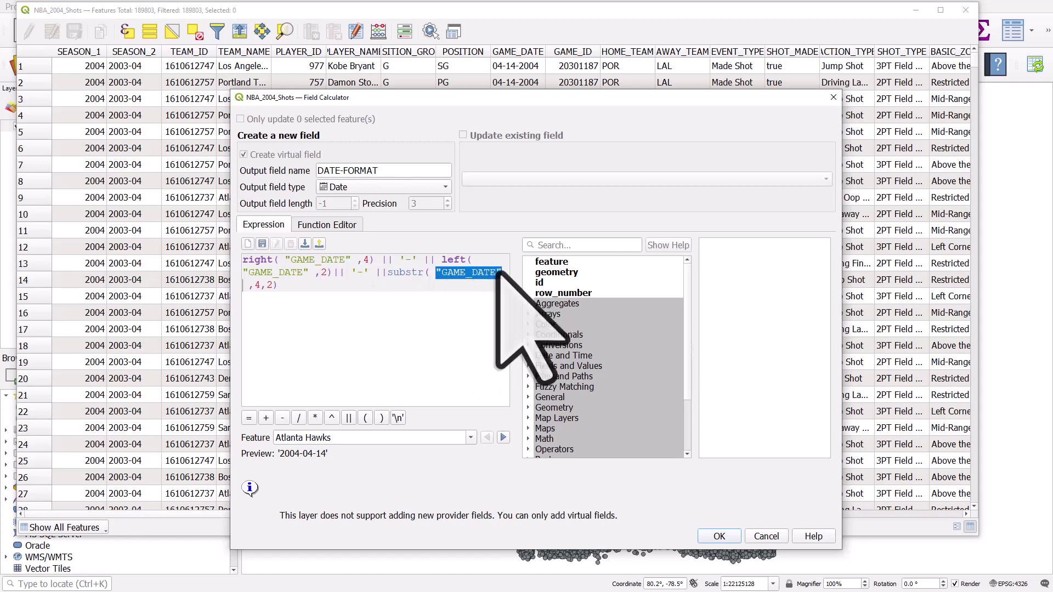
pyautogui.click(464, 274)
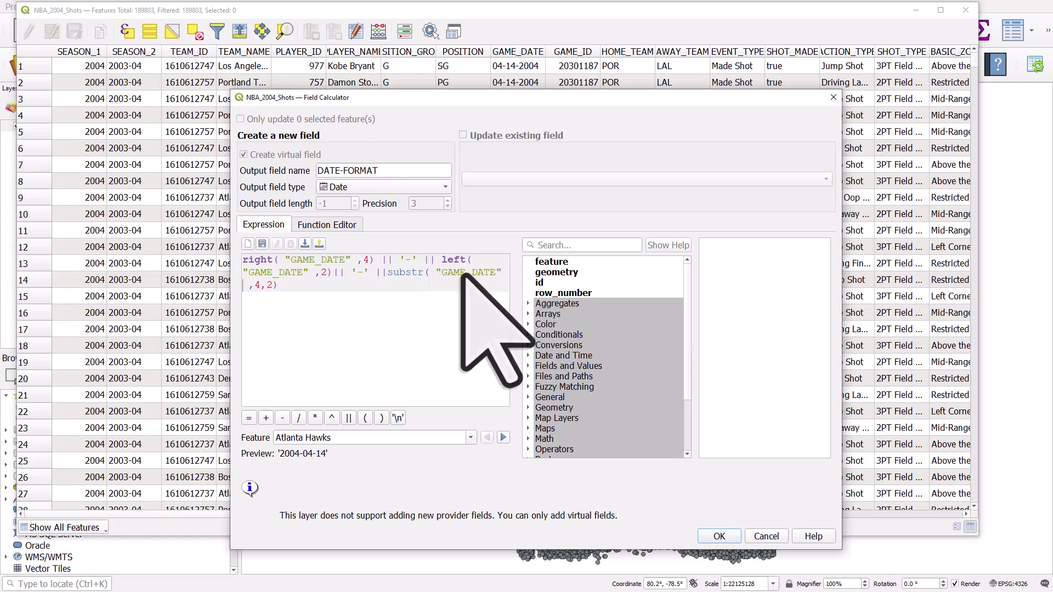
pyautogui.click(269, 285)
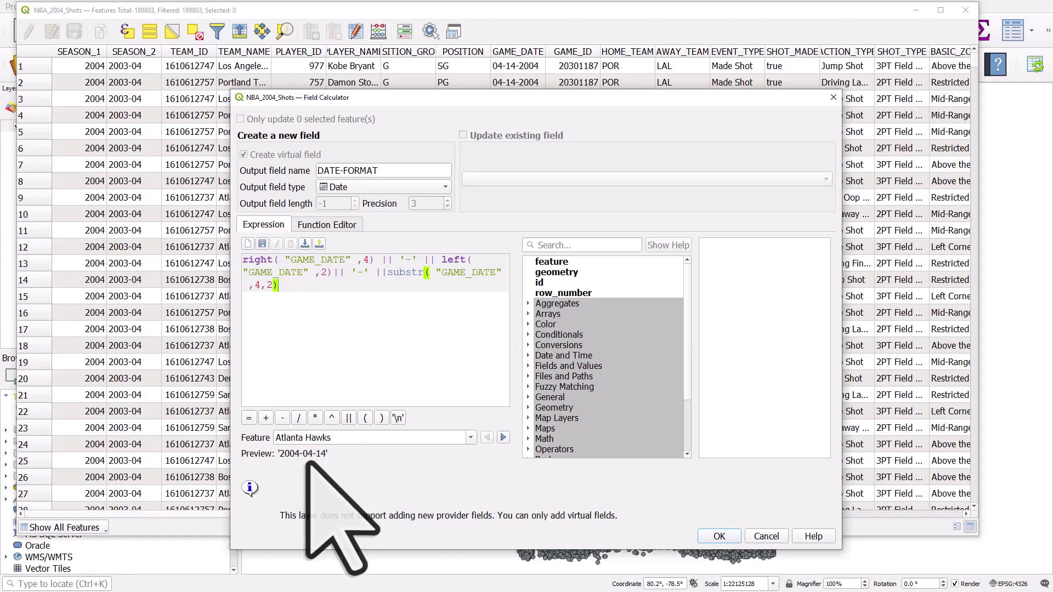
# - Keep Date as the output type and run the calculation, previewing 2004-04-14
pyautogui.click(340, 188)
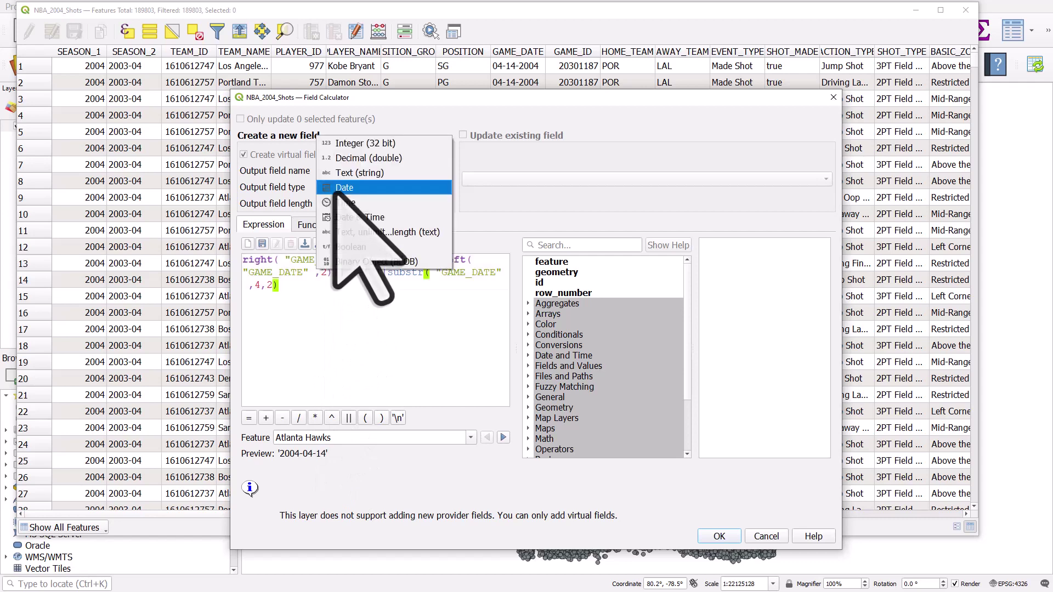
pyautogui.click(342, 187)
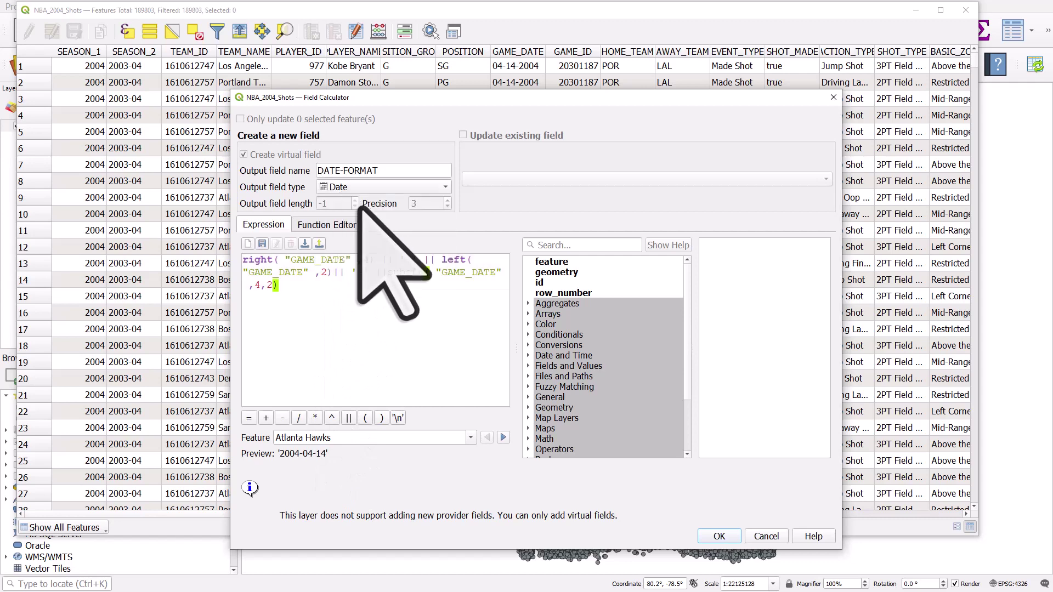
pyautogui.click(717, 537)
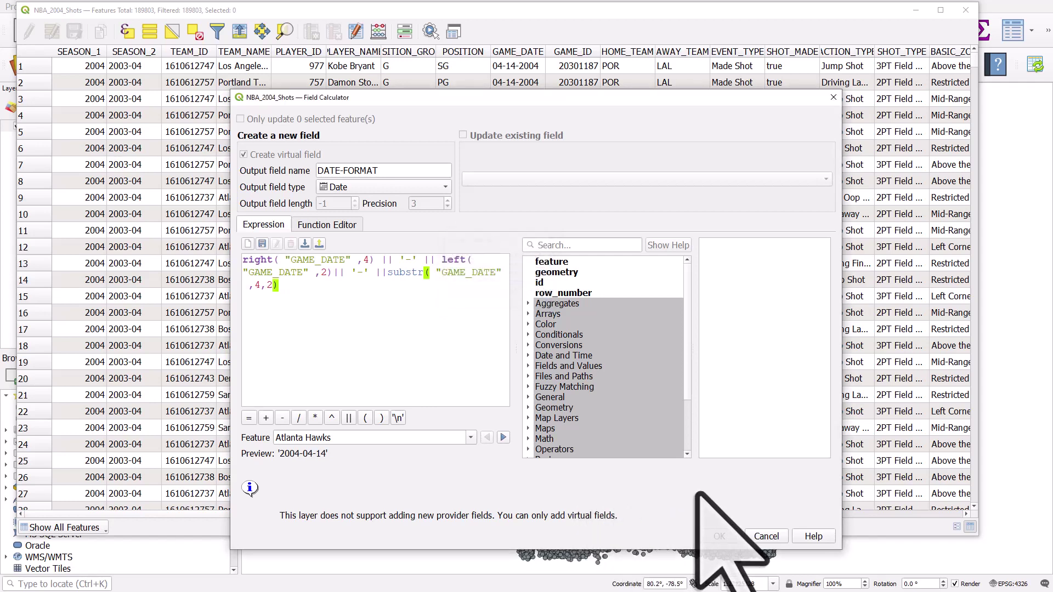
# - Check the DATE-FORMAT column reads 14/04/2004, close the table, and select NBA_2004_Shots
pyautogui.click(719, 536)
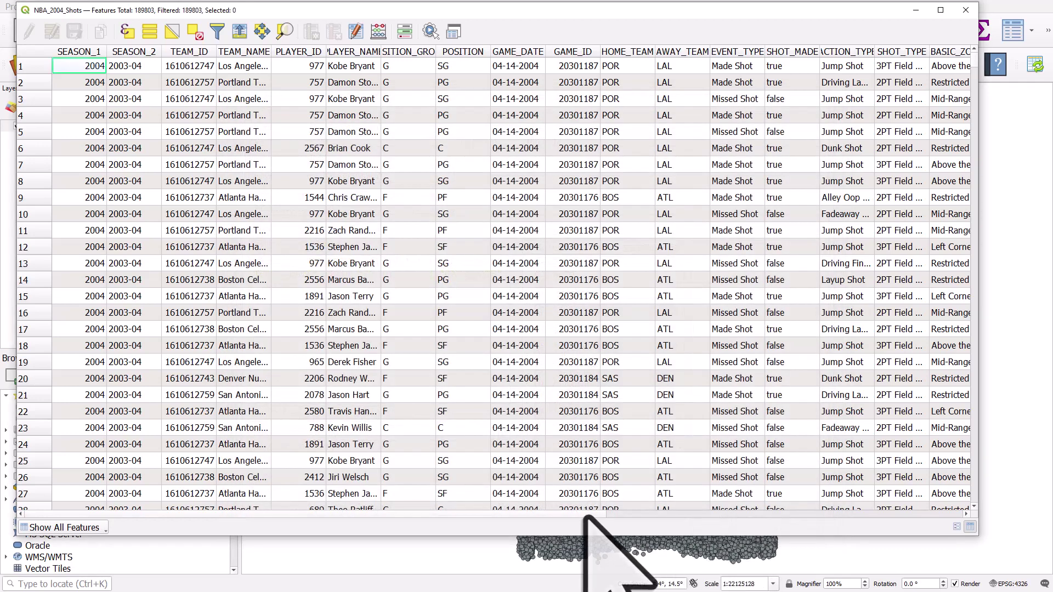
pyautogui.moveTo(586, 518); pyautogui.dragTo(1034, 564)
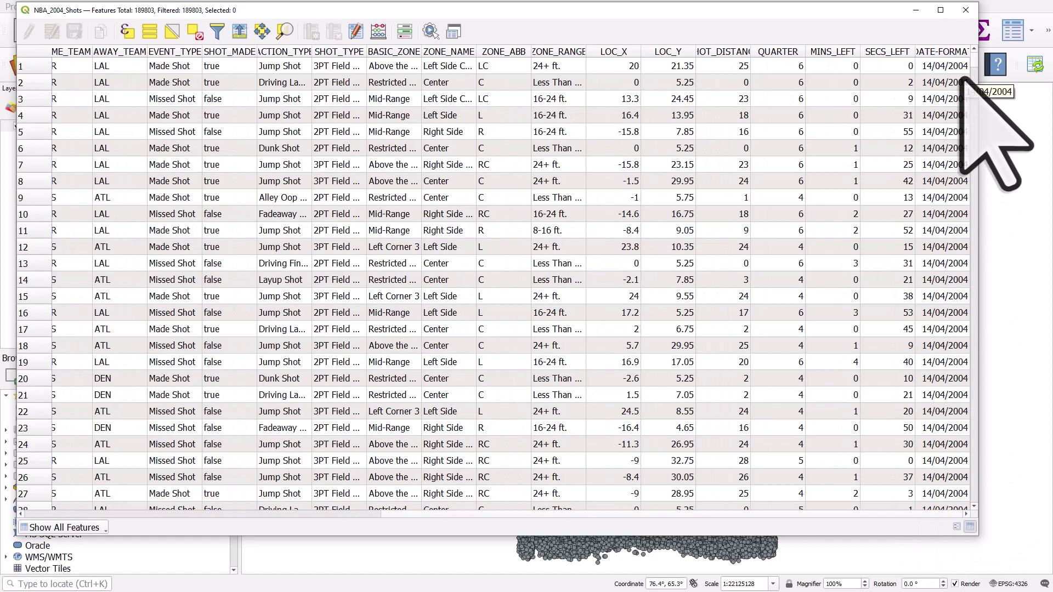
pyautogui.click(966, 11)
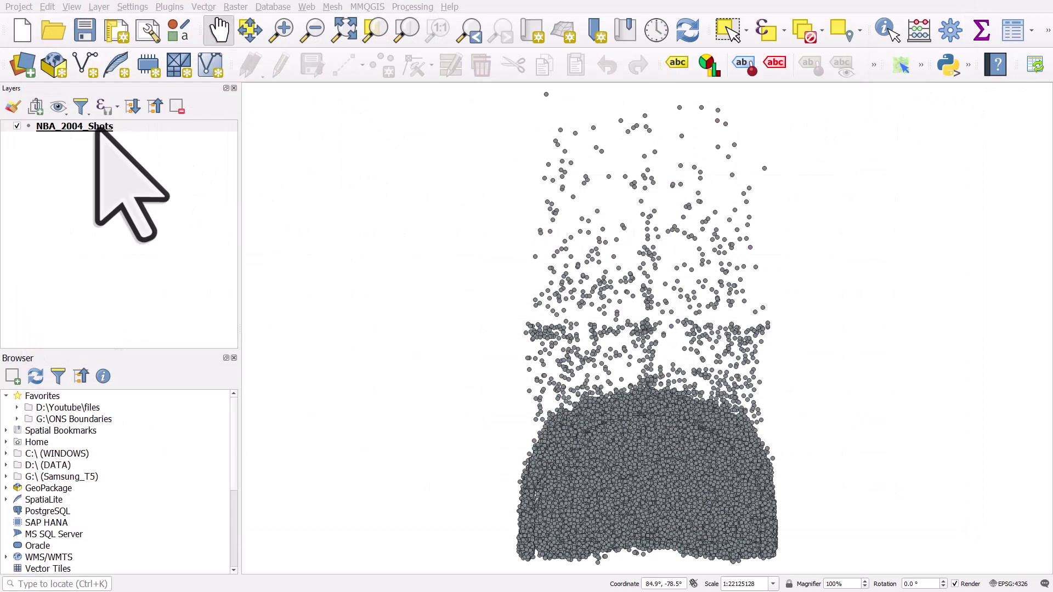
pyautogui.click(113, 127)
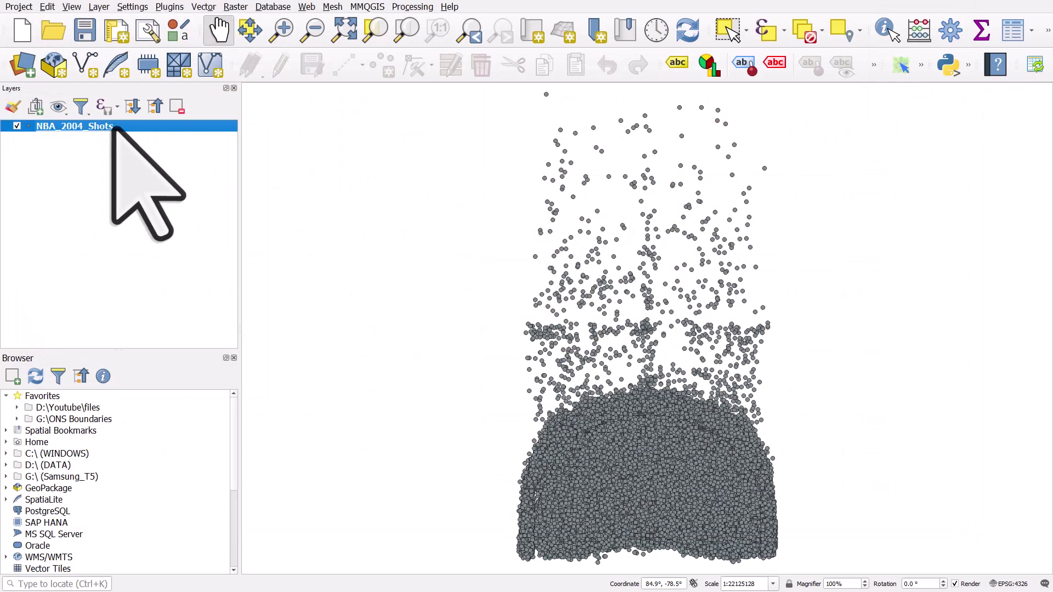
# - Save the NBA_2004_Shots features to a new file, choosing SQLite as the format
pyautogui.rightClick(113, 128)
pyautogui.moveTo(191, 346)
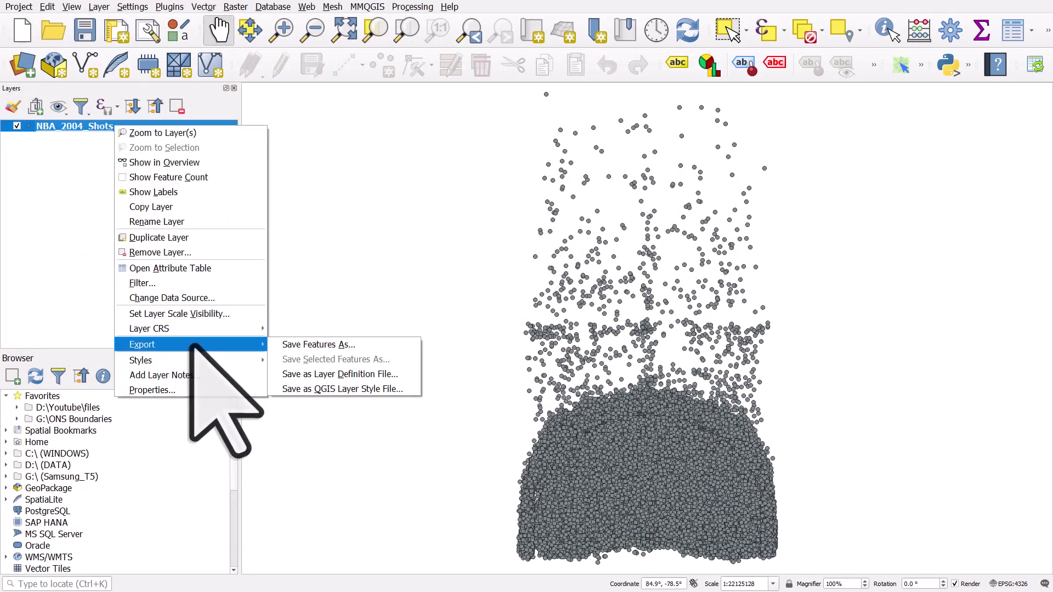
pyautogui.click(343, 345)
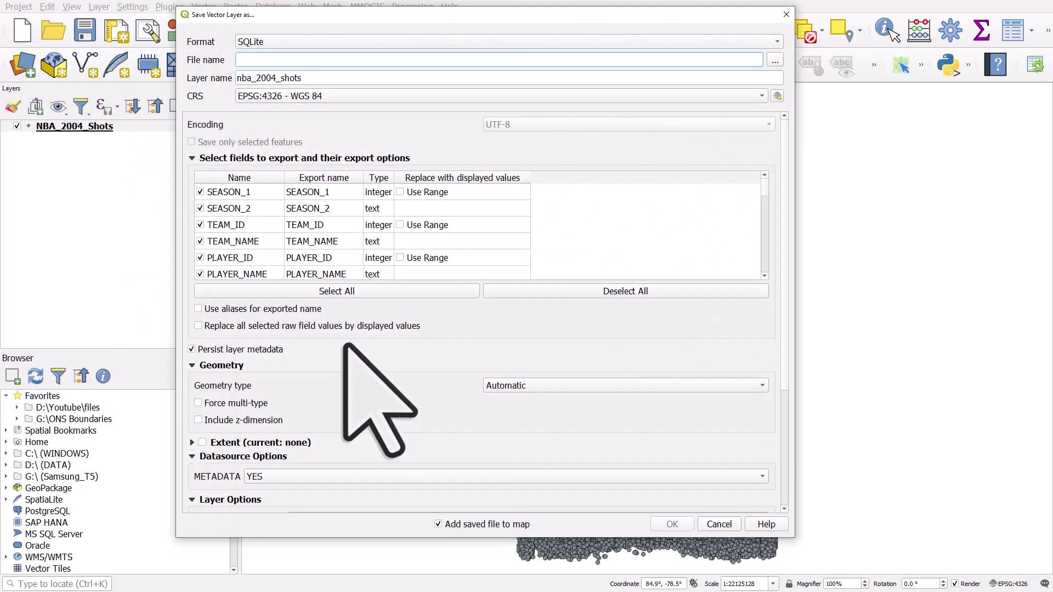
pyautogui.moveTo(503, 20); pyautogui.dragTo(685, 31)
pyautogui.click(658, 52)
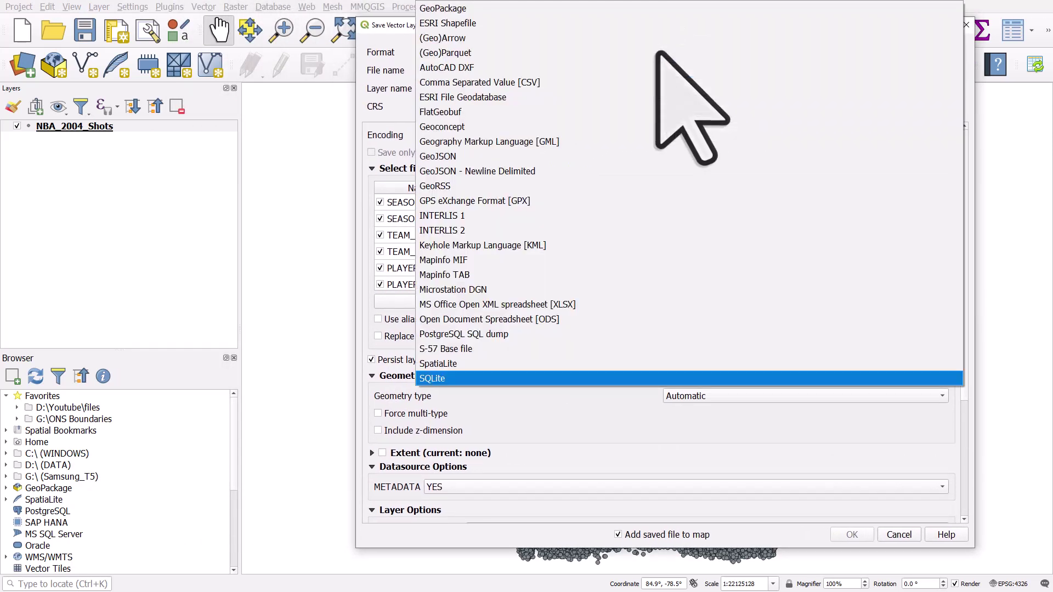
pyautogui.press('Down')
pyautogui.press('Down')
pyautogui.press('Down')
pyautogui.press('Down')
pyautogui.press('Down')
pyautogui.press('Down')
pyautogui.press('Down')
pyautogui.press('Down')
pyautogui.press('Down')
pyautogui.press('Down')
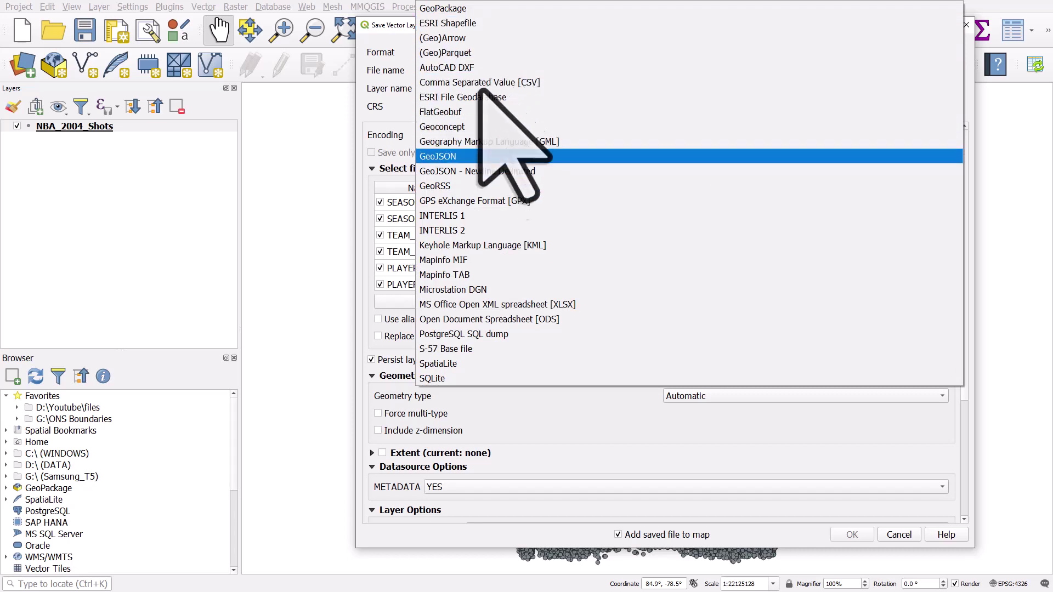
pyautogui.click(468, 379)
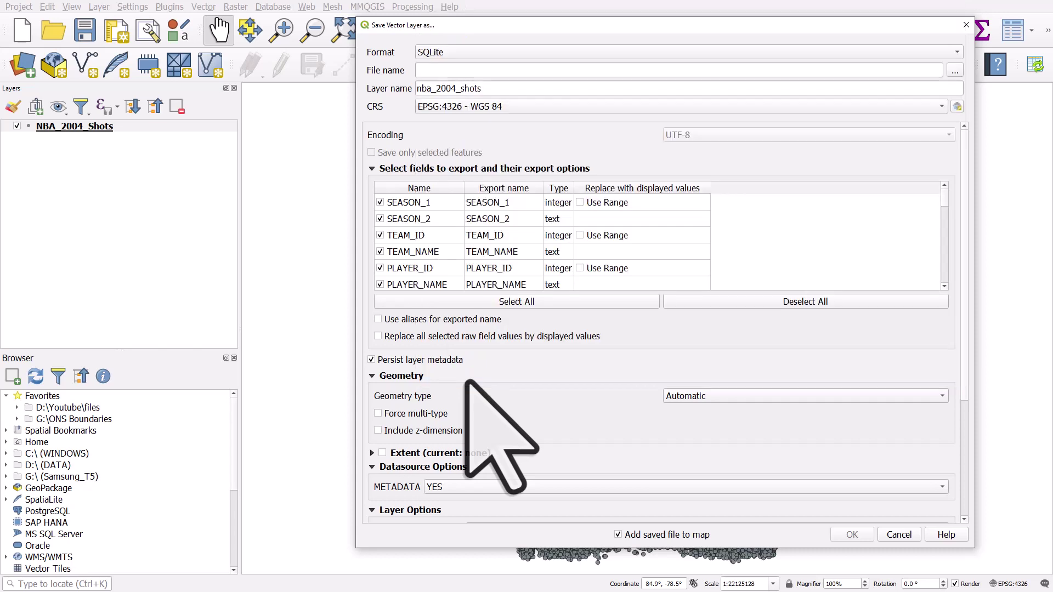
# - Set the output file to NBA-2004-shots.sqlite in the NBA folder
pyautogui.click(955, 71)
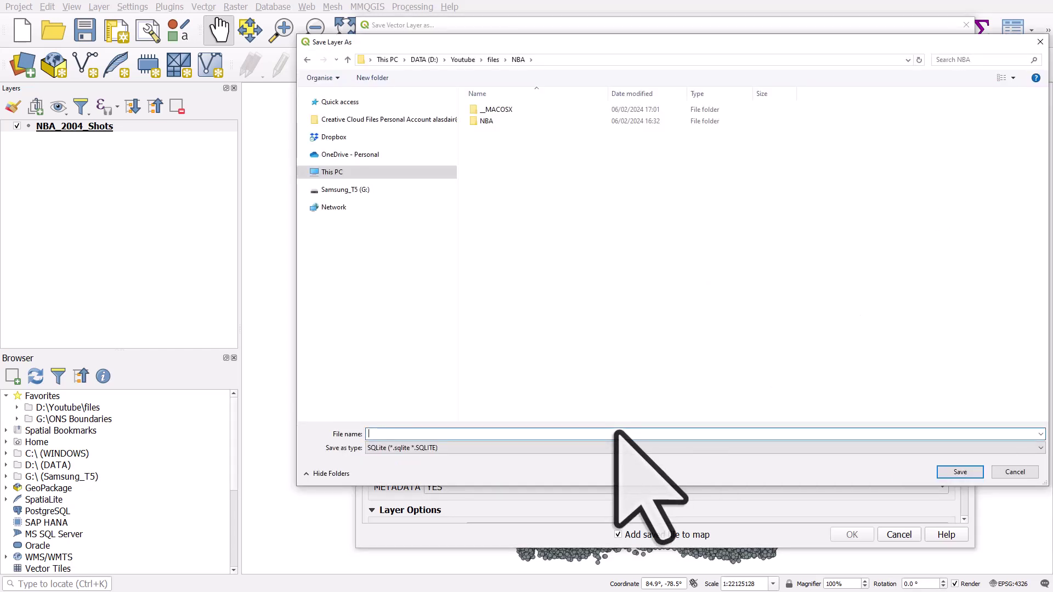
pyautogui.write('NBA-S')
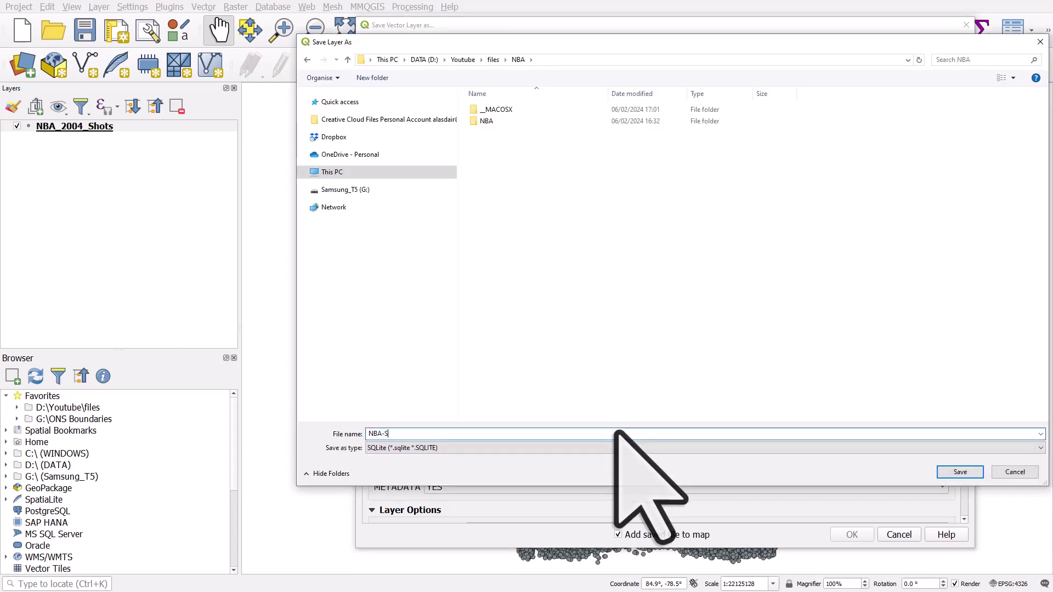
pyautogui.press('BackSpace')
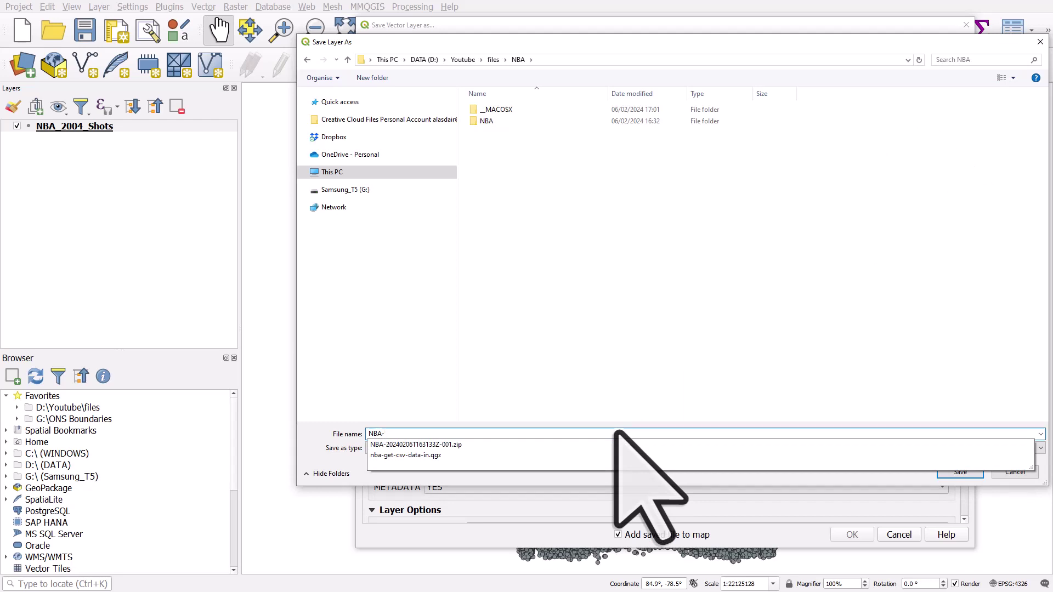
pyautogui.write('shots-')
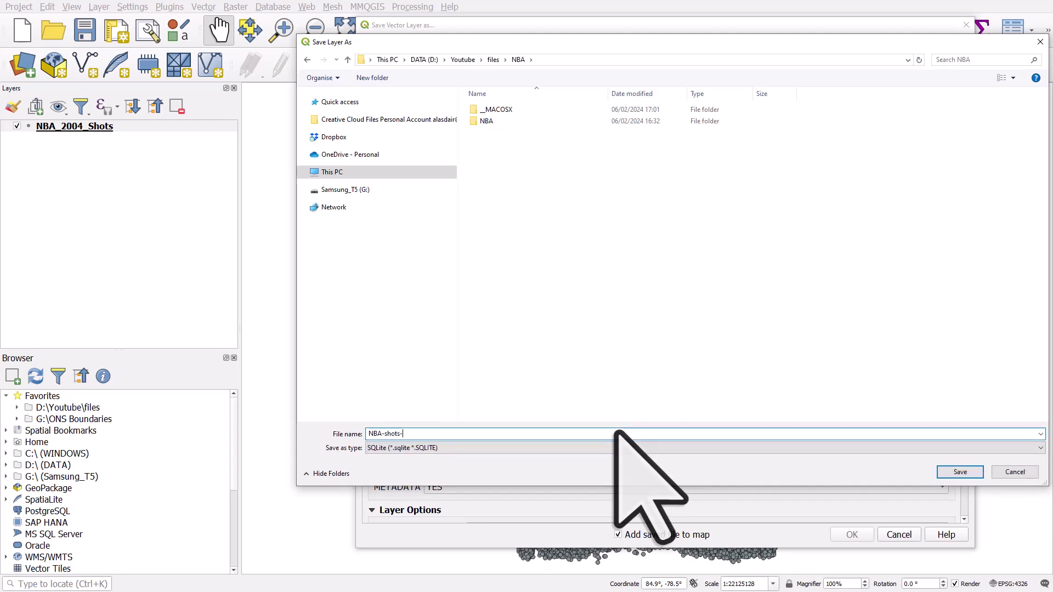
pyautogui.press('BackSpace')
pyautogui.press('BackSpace')
pyautogui.press('BackSpace')
pyautogui.press('BackSpace')
pyautogui.press('BackSpace')
pyautogui.press('BackSpace')
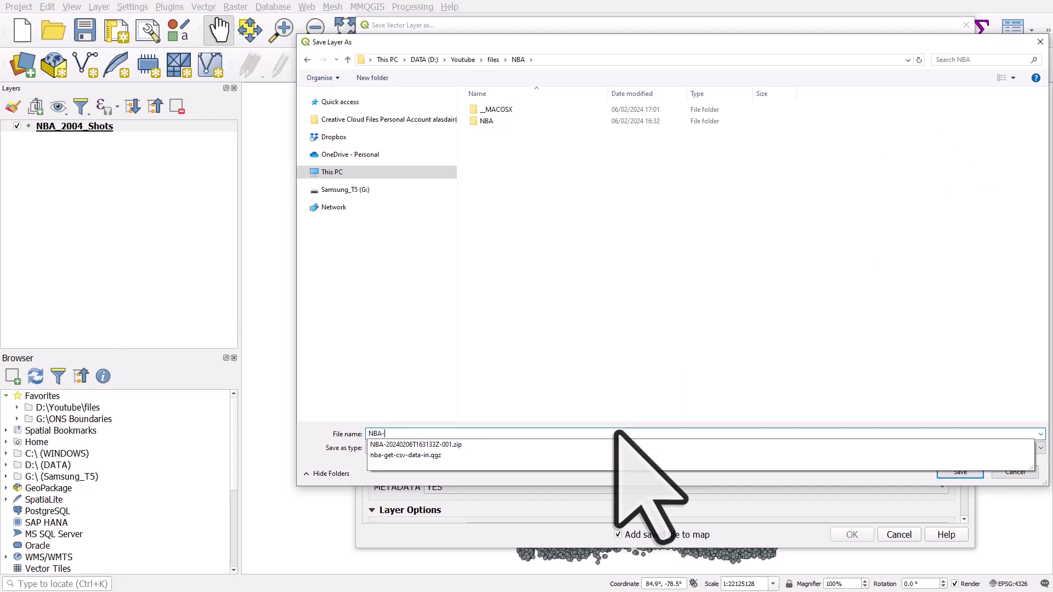
pyautogui.write('2004-shots')
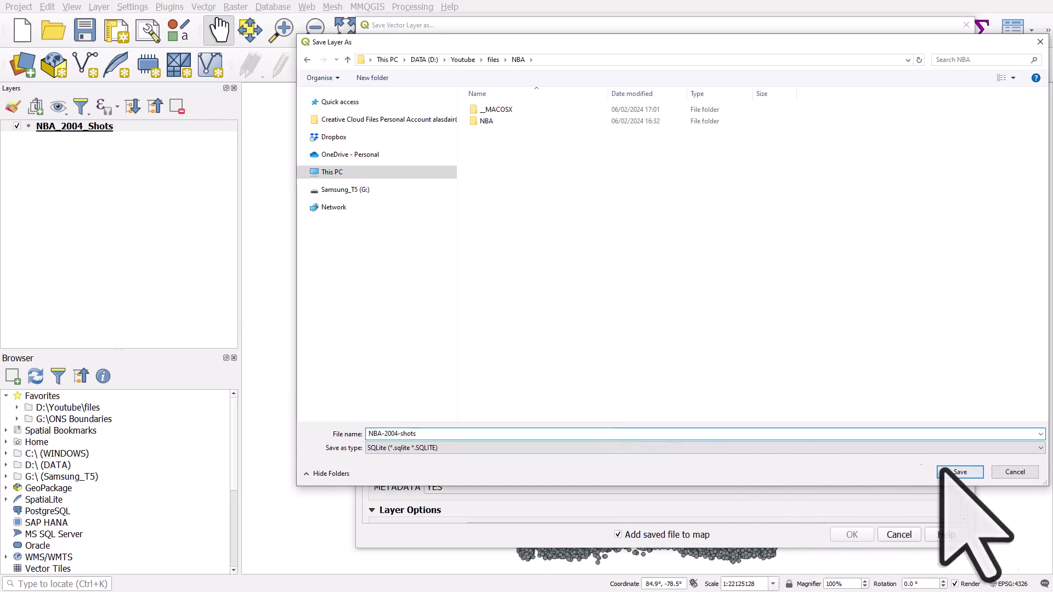
pyautogui.click(960, 472)
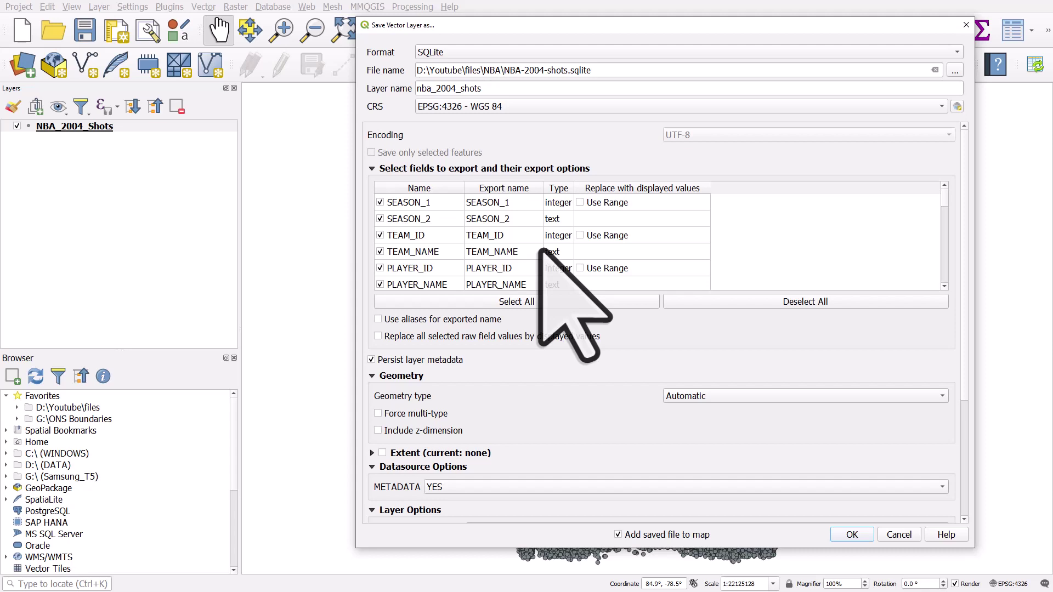
# - Set the layer name to NBA-2004-shots, check the DATE-FORMAT field, and run the export
pyautogui.moveTo(504, 70); pyautogui.dragTo(570, 71)
pyautogui.hotkey('ctrl', 'c')
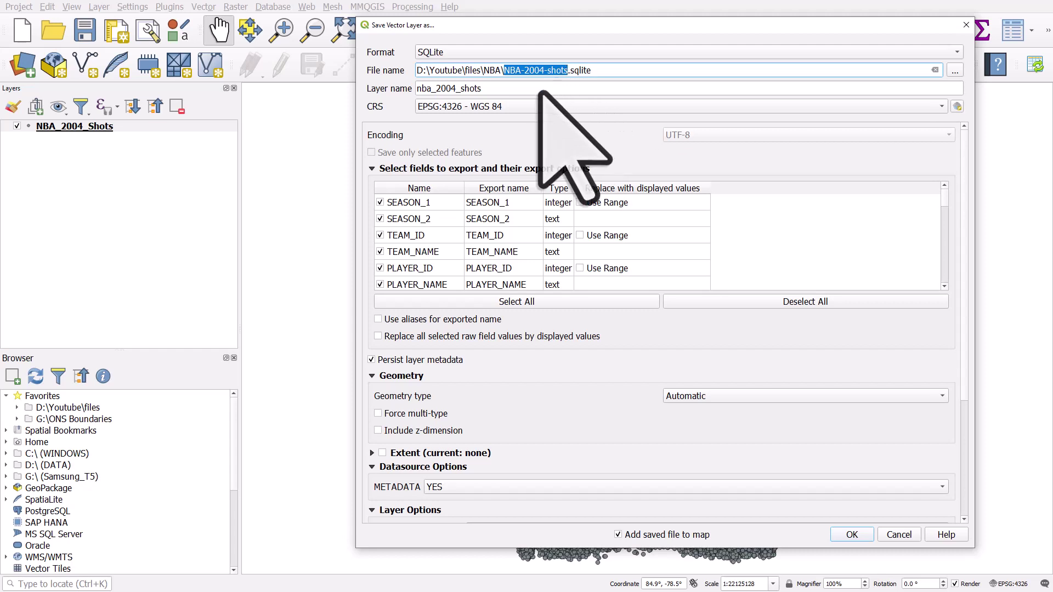
pyautogui.doubleClick(540, 91)
pyautogui.hotkey('ctrl', 'v')
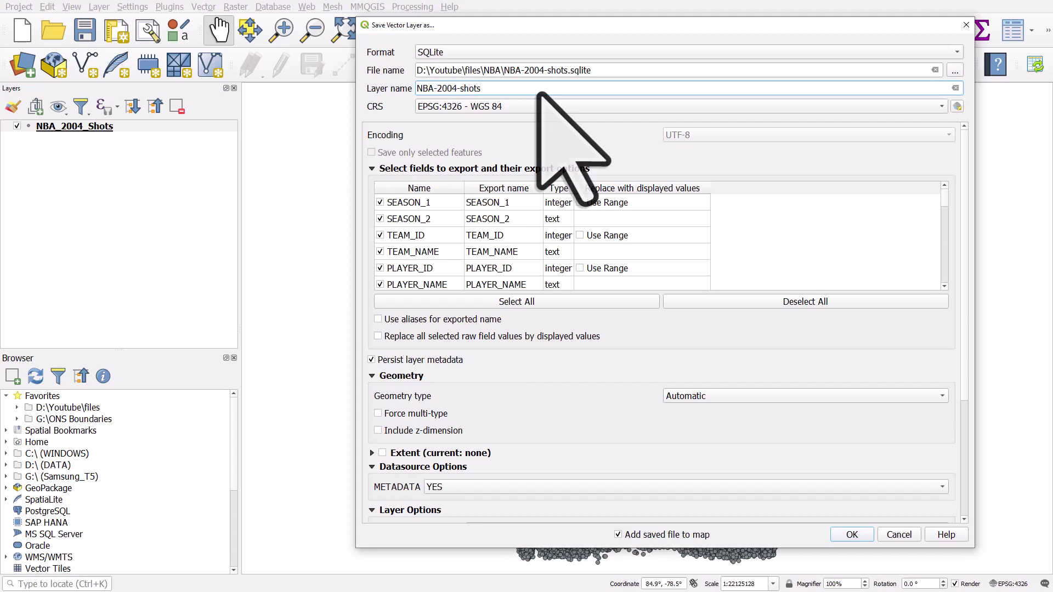
pyautogui.scroll(-4, 433, 236)
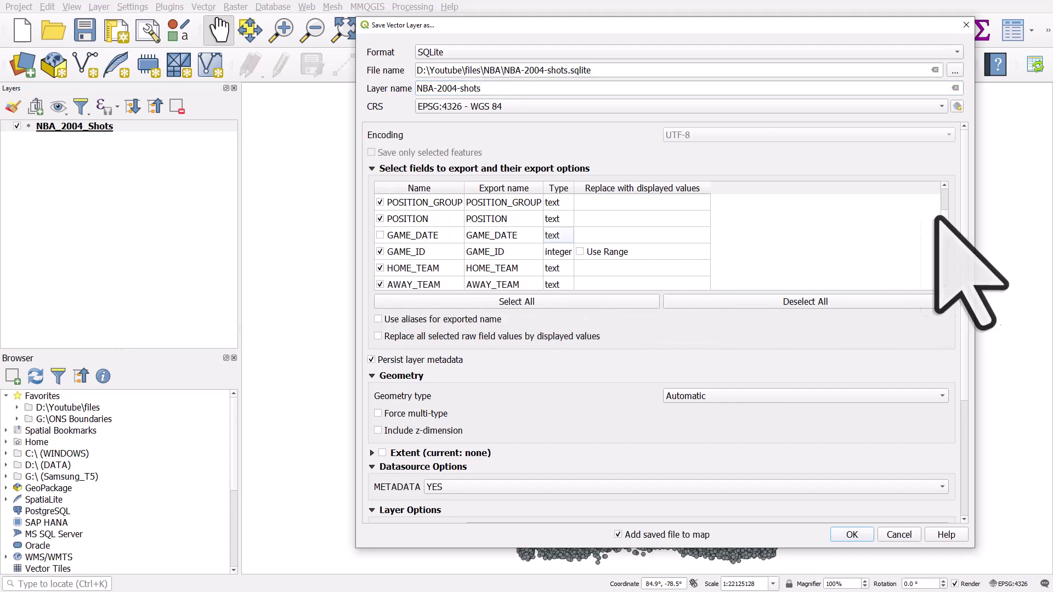
pyautogui.scroll(-1, 943, 225)
pyautogui.moveTo(944, 227); pyautogui.dragTo(945, 280)
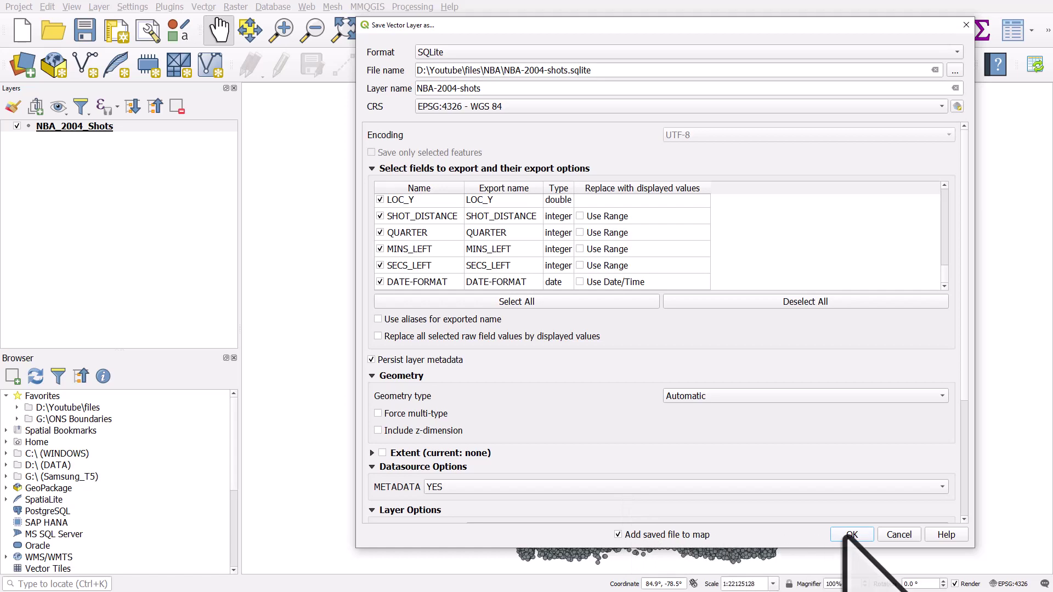
pyautogui.click(849, 535)
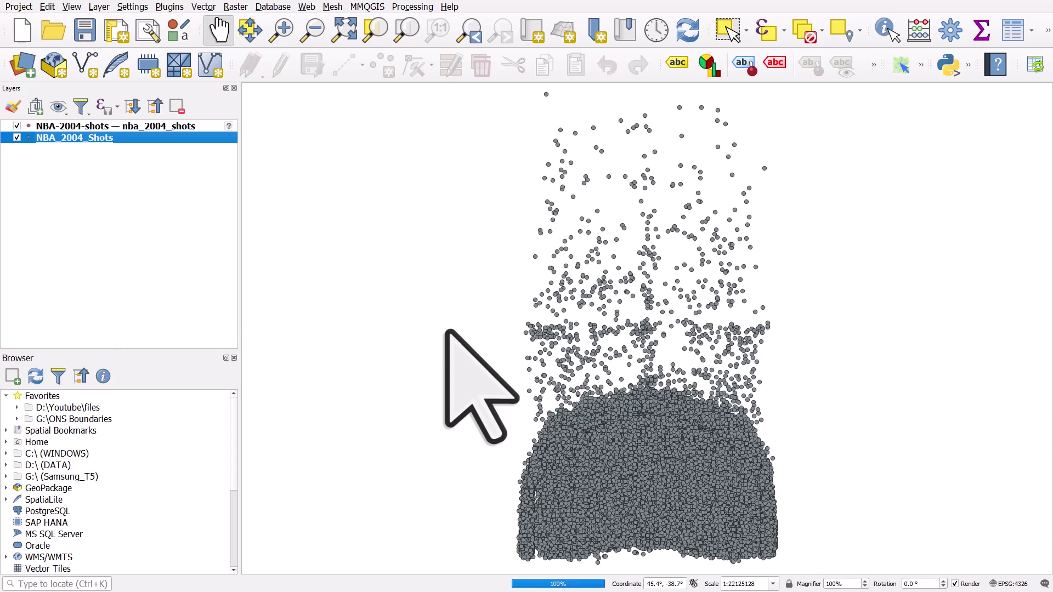
# - Hide NBA_2004_Shots and assign WGS 84 (EPSG:4326) to the NBA-2004-shots layer
pyautogui.click(17, 138)
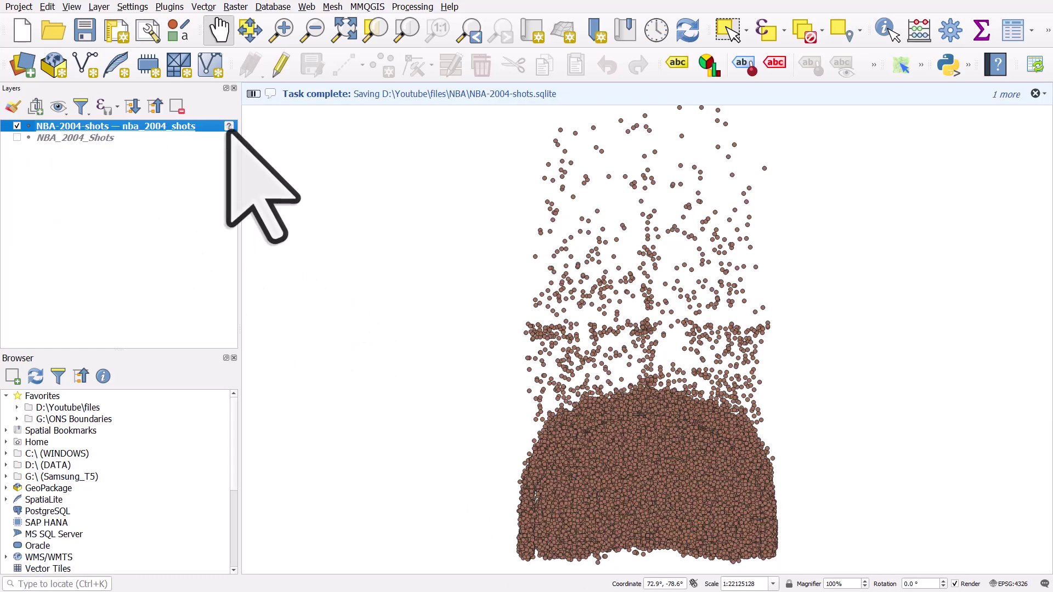
pyautogui.moveTo(229, 131)
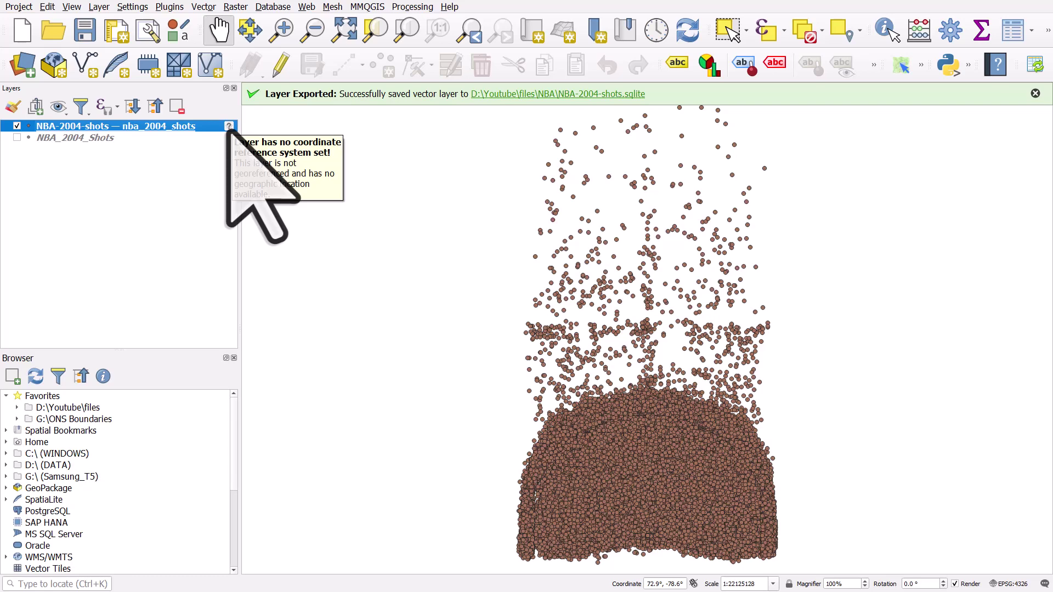
pyautogui.click(229, 130)
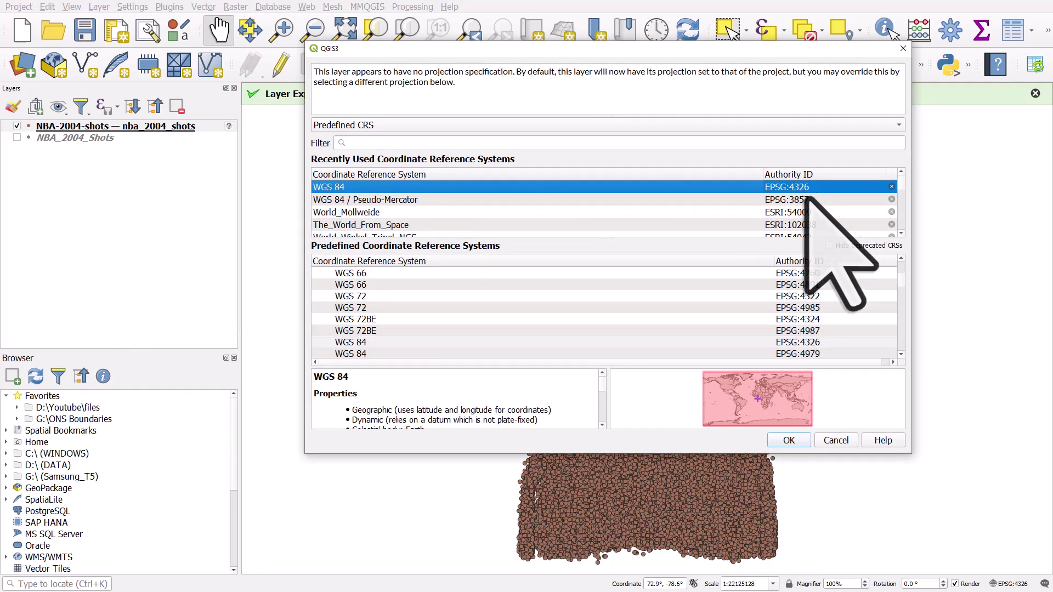
pyautogui.click(790, 441)
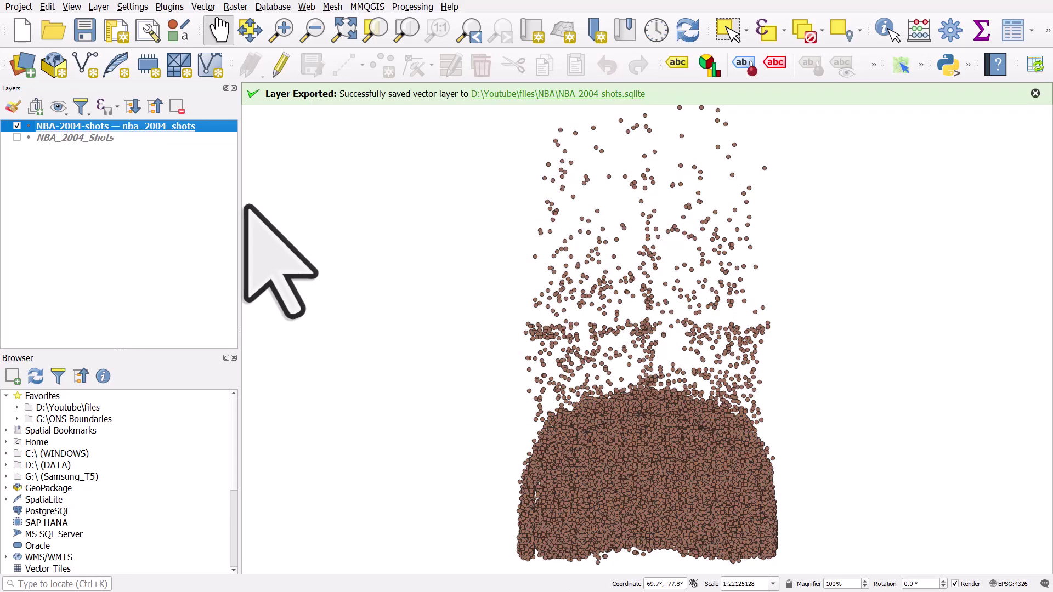
# - Give the NBA-2004-shots markers a #ca0f2c red fill at 30% opacity with a matching stroke
pyautogui.doubleClick(91, 131)
pyautogui.click(442, 133)
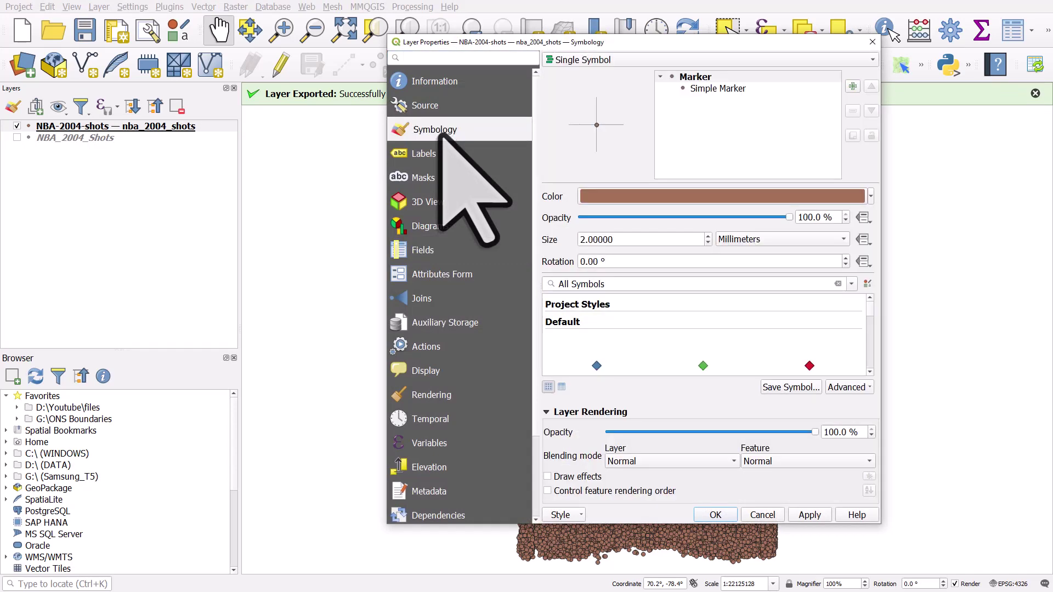
pyautogui.click(718, 91)
pyautogui.click(833, 240)
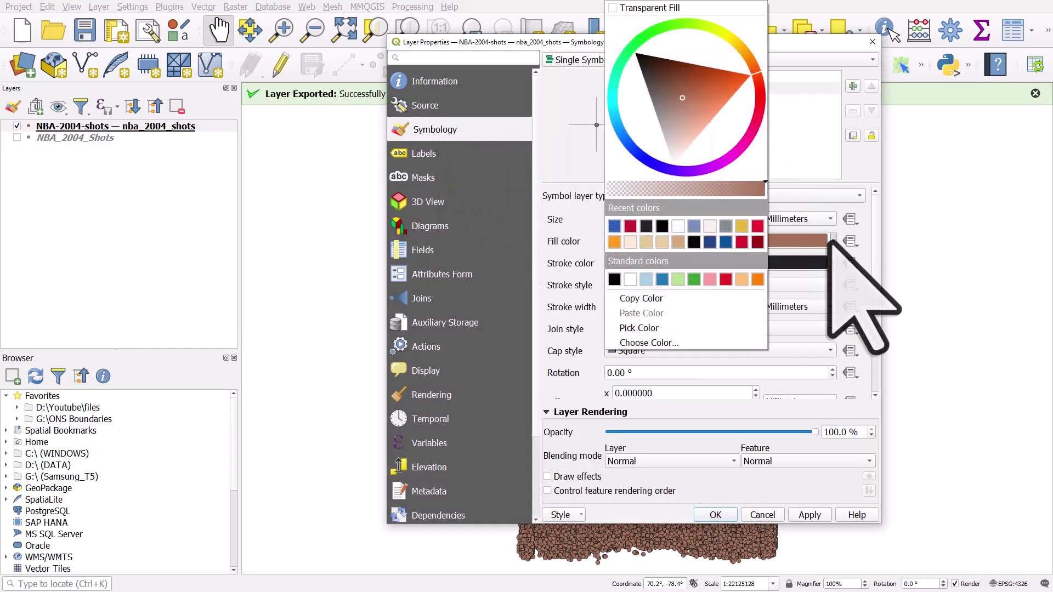
pyautogui.click(630, 226)
pyautogui.click(639, 241)
pyautogui.moveTo(713, 286); pyautogui.dragTo(636, 285)
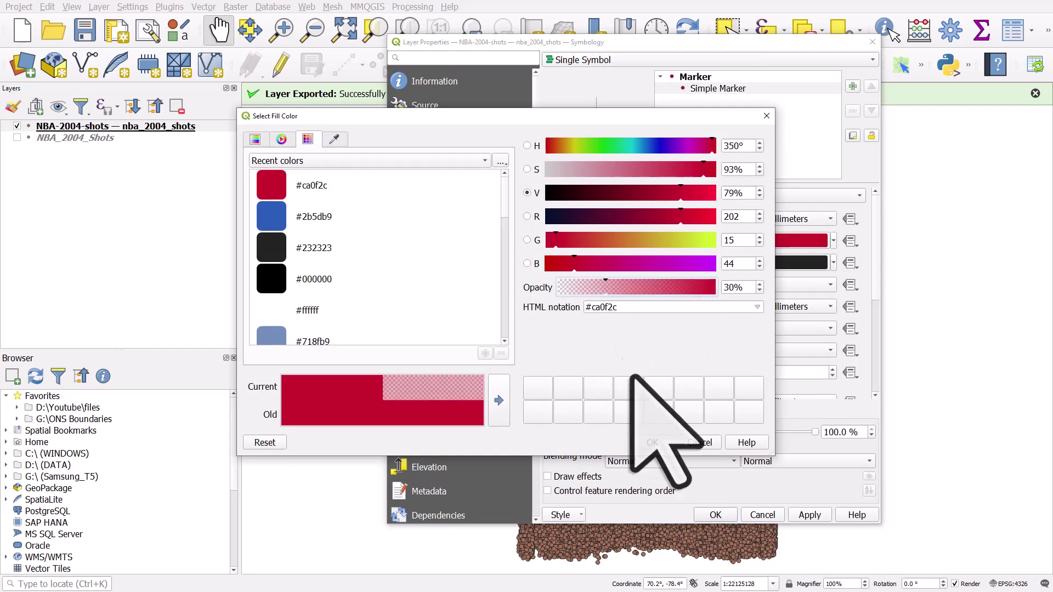
pyautogui.click(652, 442)
pyautogui.moveTo(697, 243); pyautogui.dragTo(695, 263)
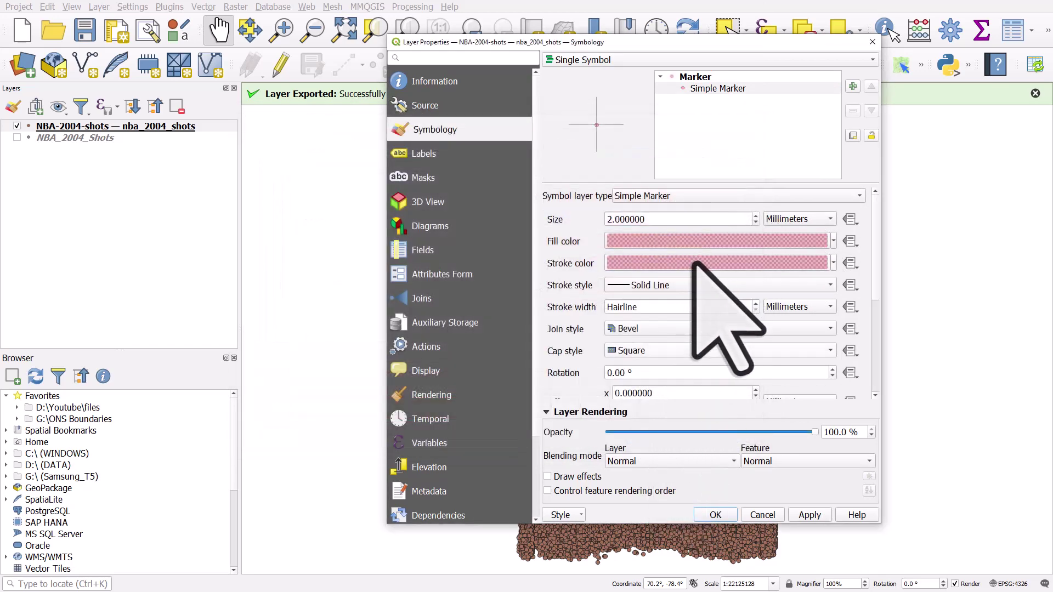
pyautogui.click(715, 515)
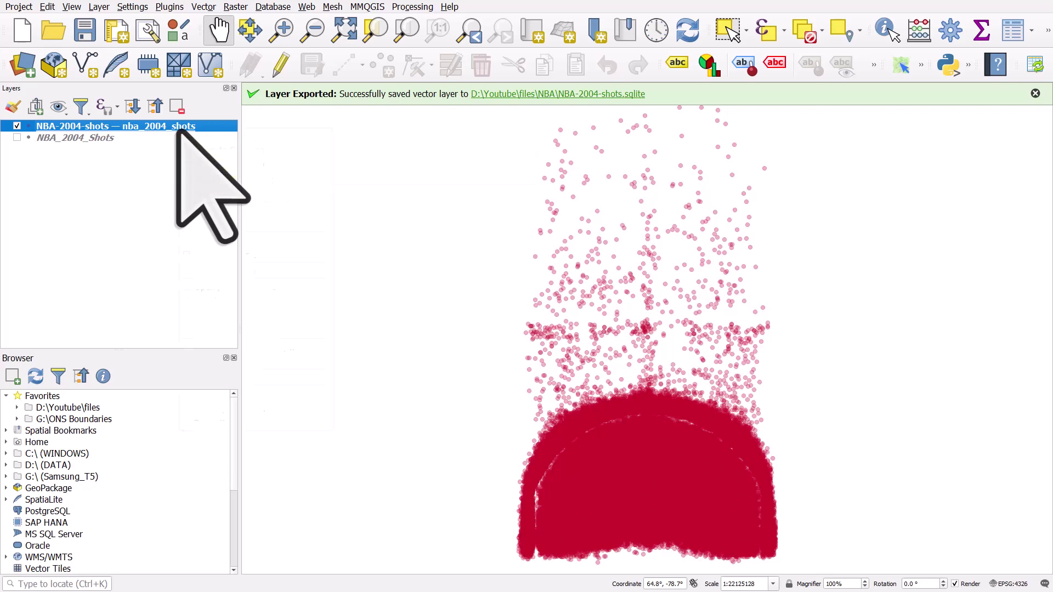
# - Start a NBA-2004-shots layer filter with the expression "player_name" =
pyautogui.rightClick(178, 128)
pyautogui.click(207, 316)
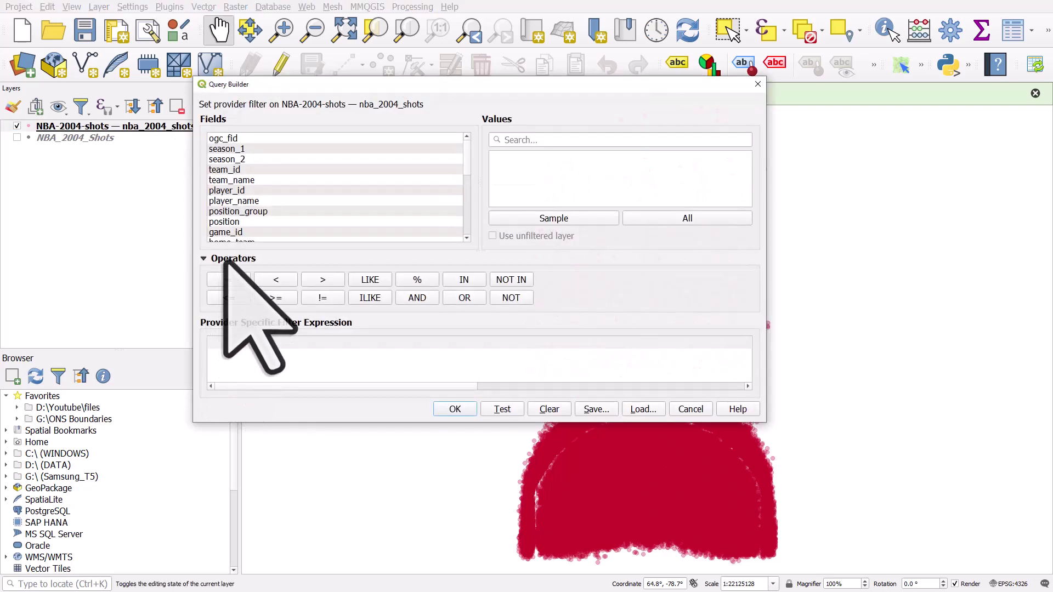
pyautogui.click(239, 223)
pyautogui.scroll(-1, 239, 223)
pyautogui.scroll(1, 239, 223)
pyautogui.click(237, 202)
pyautogui.doubleClick(237, 201)
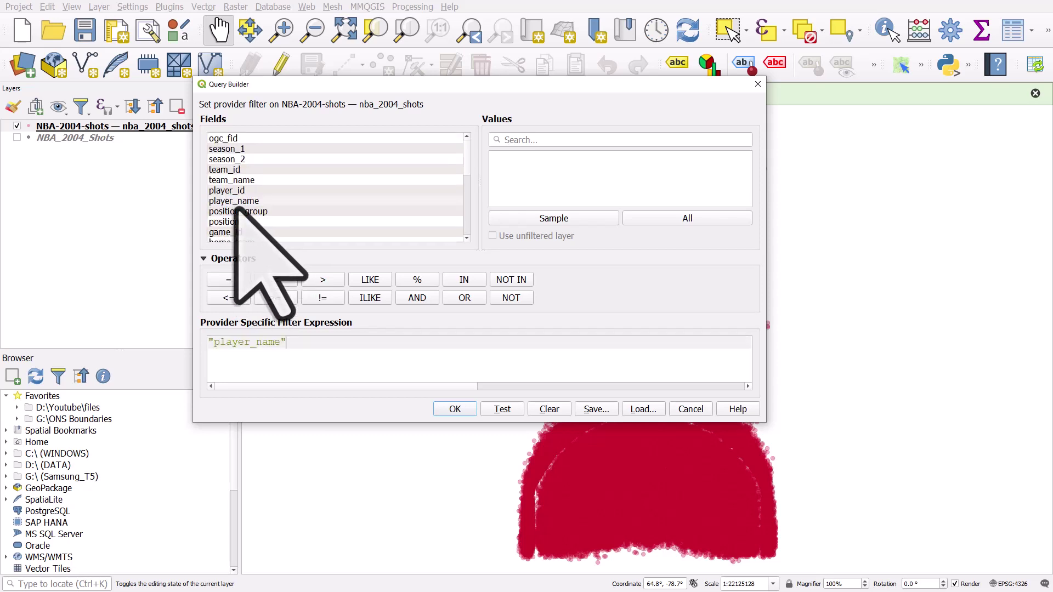
pyautogui.click(228, 280)
# - Search the player names for 'shaq', add 'Shaquille O''Neal' as the value, and confirm
pyautogui.click(687, 217)
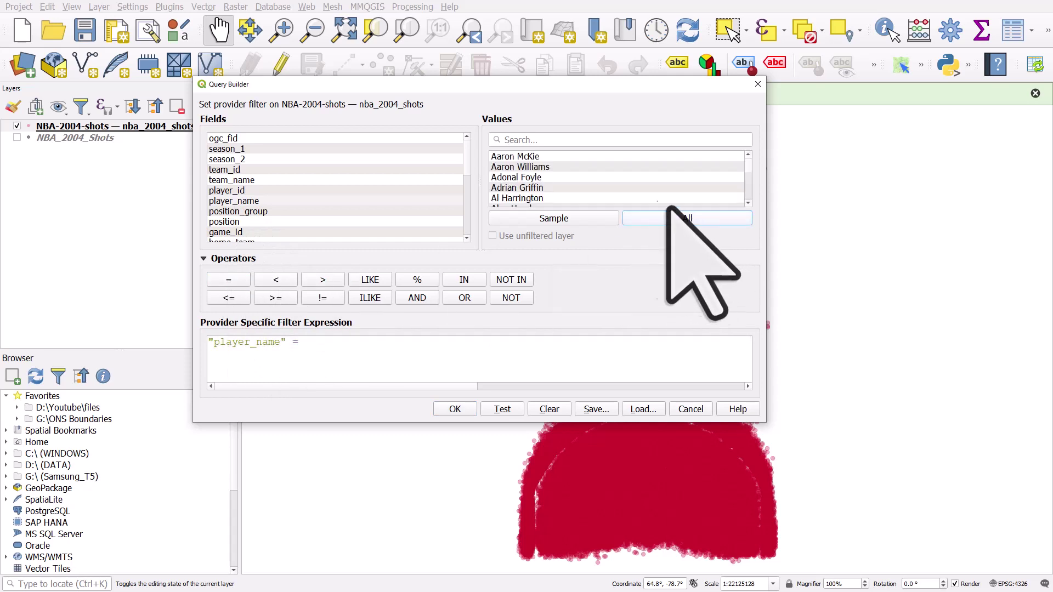
pyautogui.click(562, 144)
pyautogui.write('shaq')
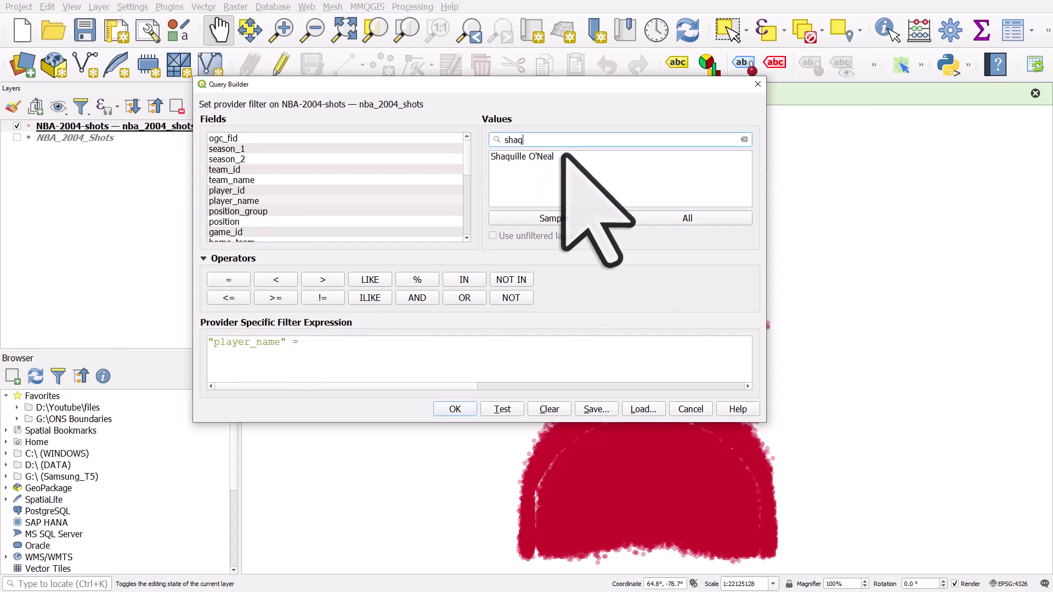
pyautogui.doubleClick(562, 156)
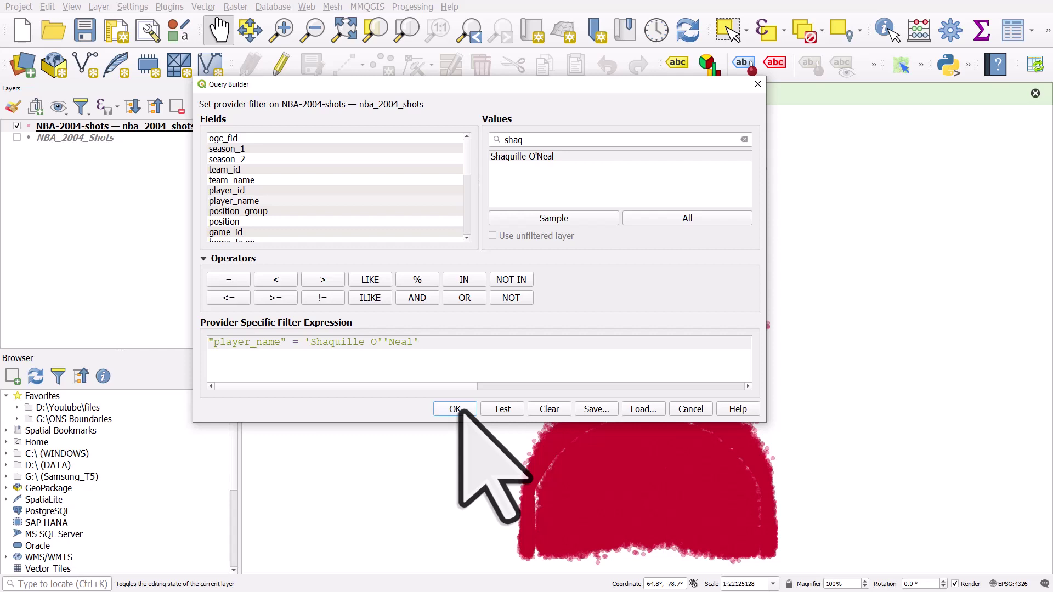
pyautogui.click(455, 409)
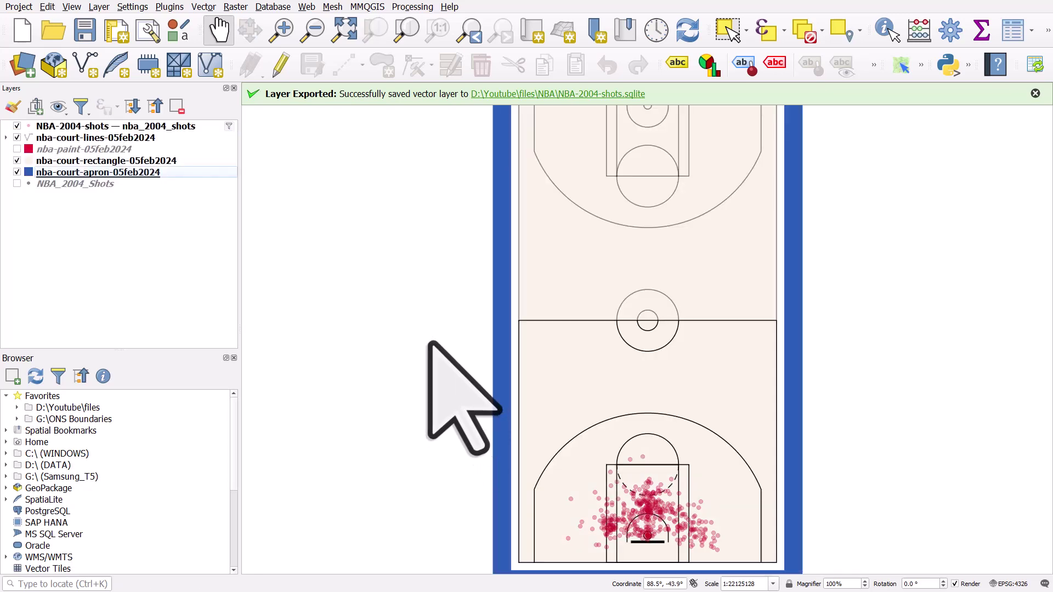
# - Zoom in on the lower half-court around the basket with a Zoom In rectangle
pyautogui.click(281, 29)
pyautogui.moveTo(482, 379); pyautogui.dragTo(805, 571)
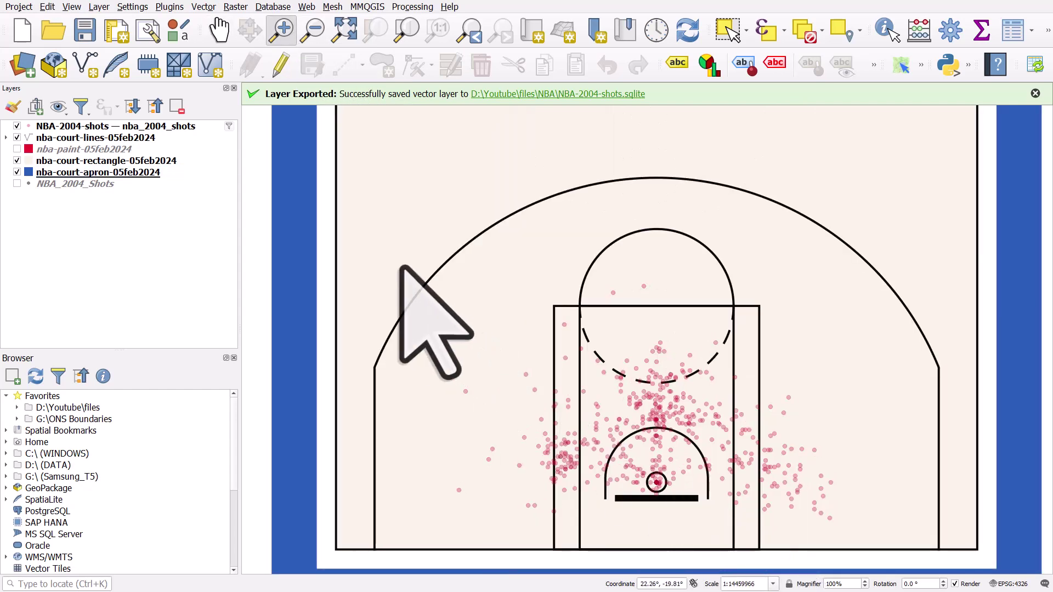